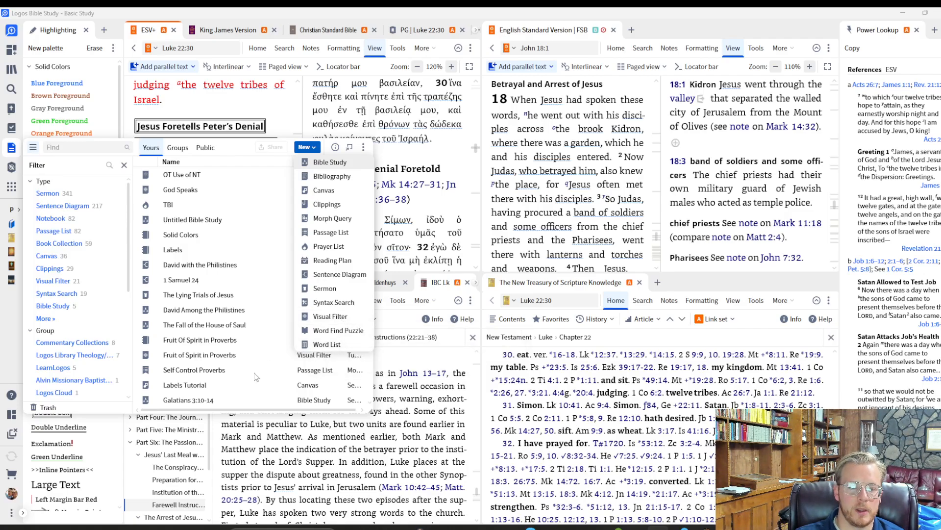
Create a new visual filter document and name it "Red-Letter OT".
{"action": "left_click", "coordinate": [343, 320]}
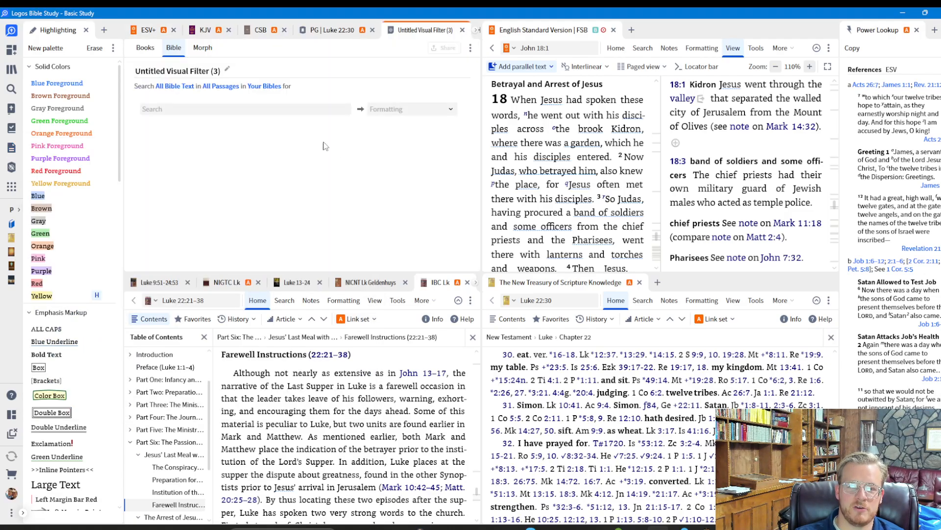
{"action": "left_click", "coordinate": [177, 71]}
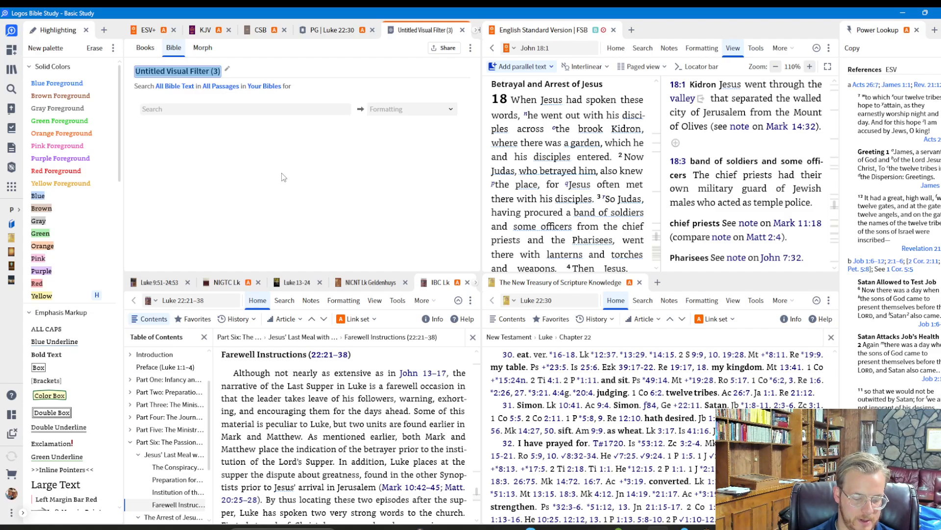
{"action": "type", "text": "Red-Lett"}
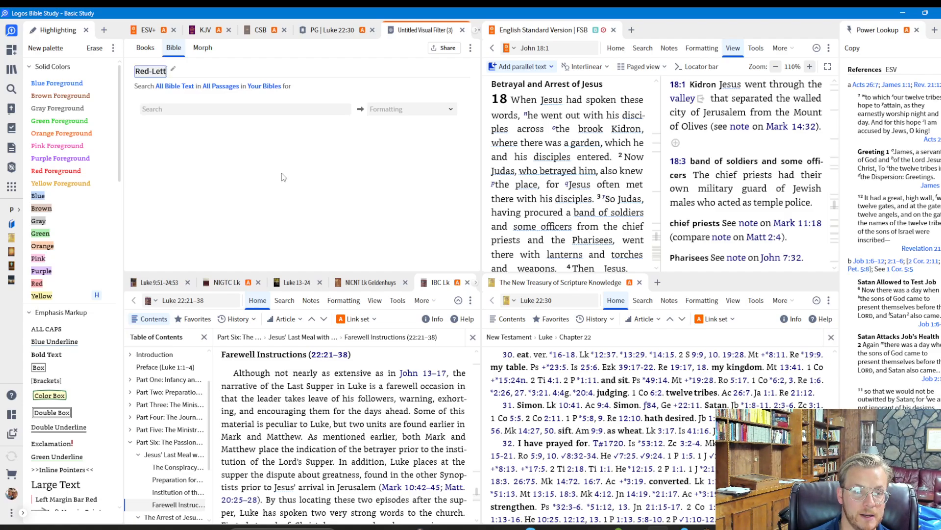
{"action": "type", "text": "er OT"}
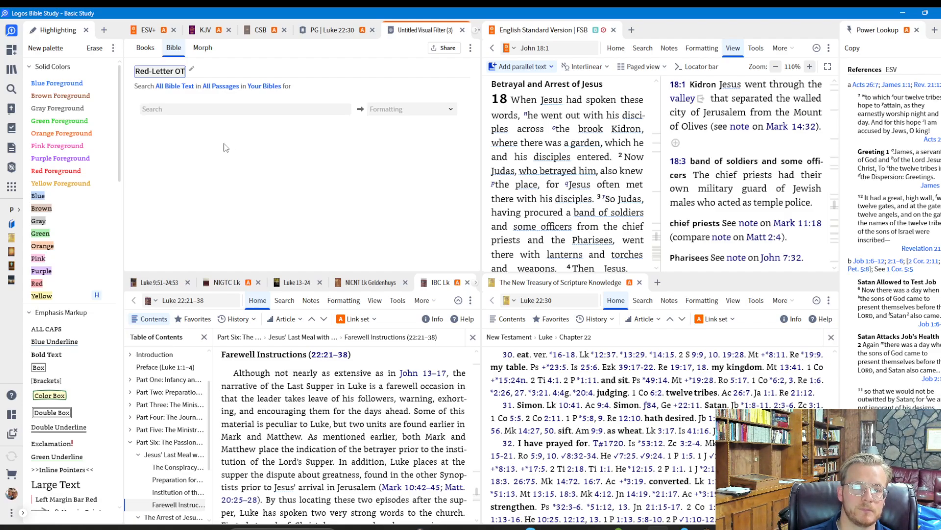
{"action": "key", "text": "Return"}
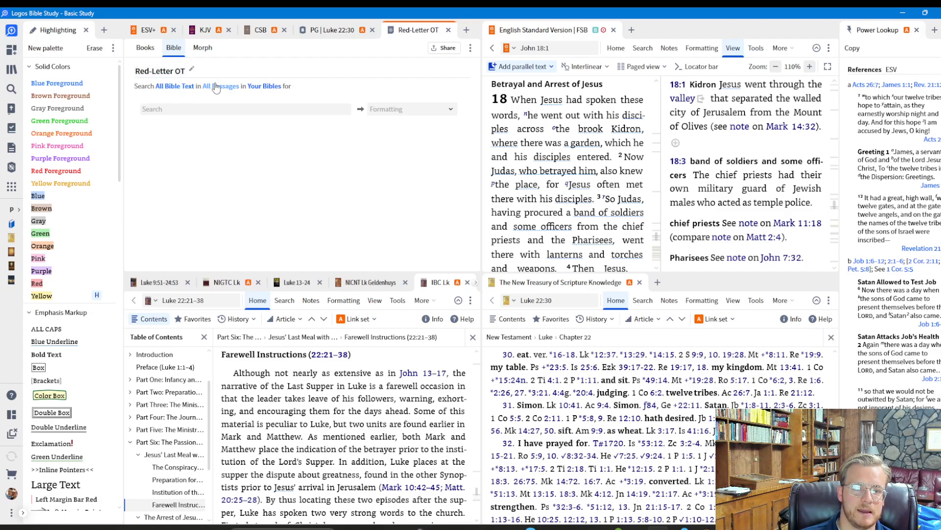
Limit the visual filter's passage range to Genesis-Malachi.
{"action": "left_click", "coordinate": [219, 86]}
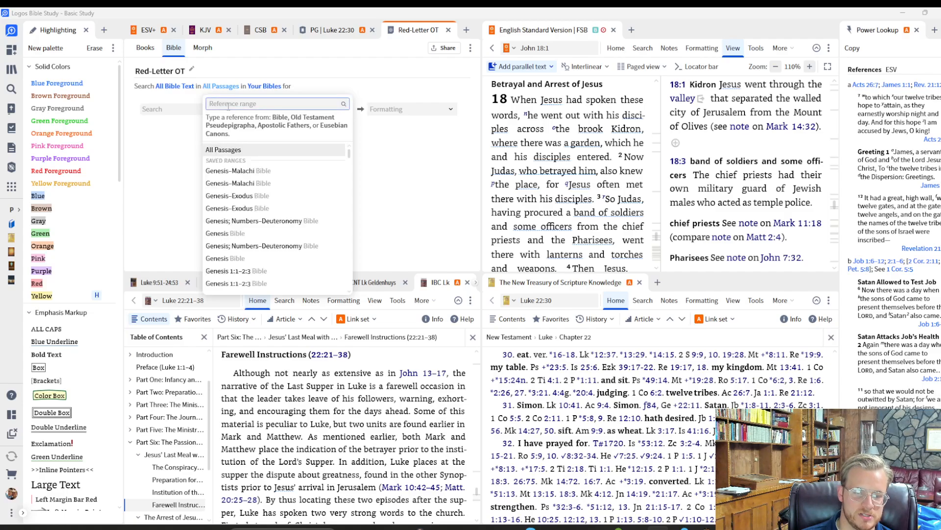
{"action": "type", "text": "Genesis"}
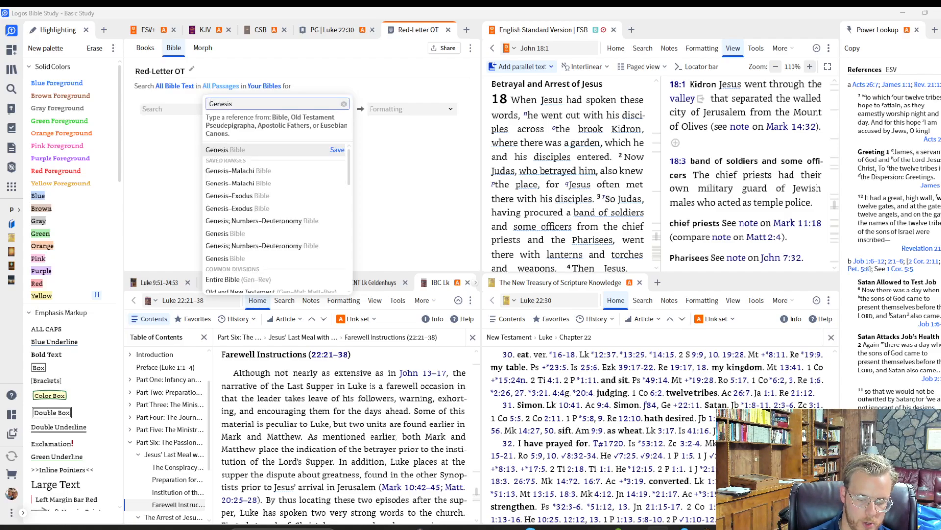
{"action": "type", "text": "-Malachi"}
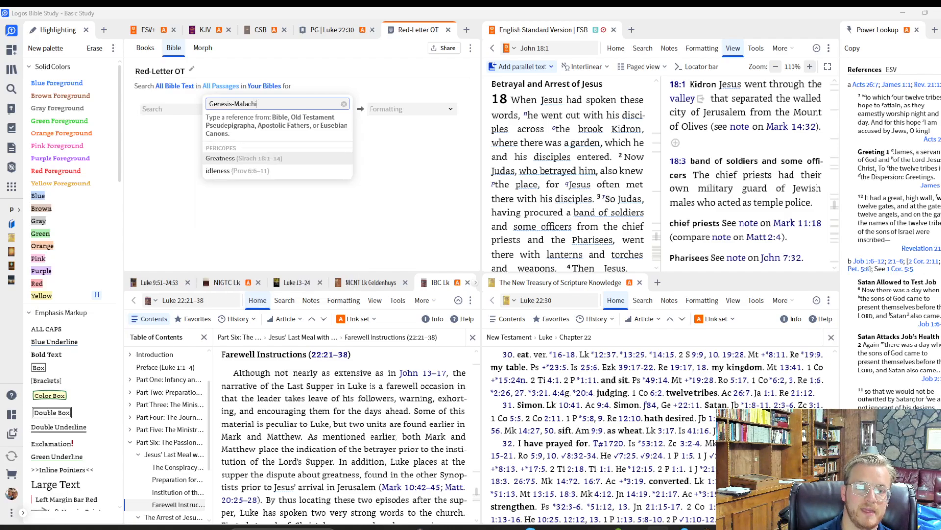
{"action": "left_click", "coordinate": [254, 149]}
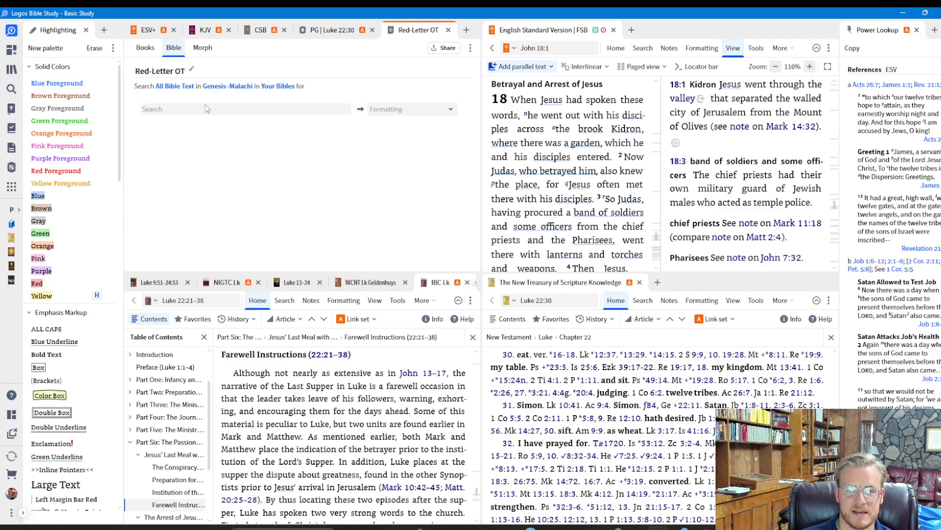
Add a filter rule for speaker:God, formatted with the Red Foreground style.
{"action": "left_click", "coordinate": [237, 109]}
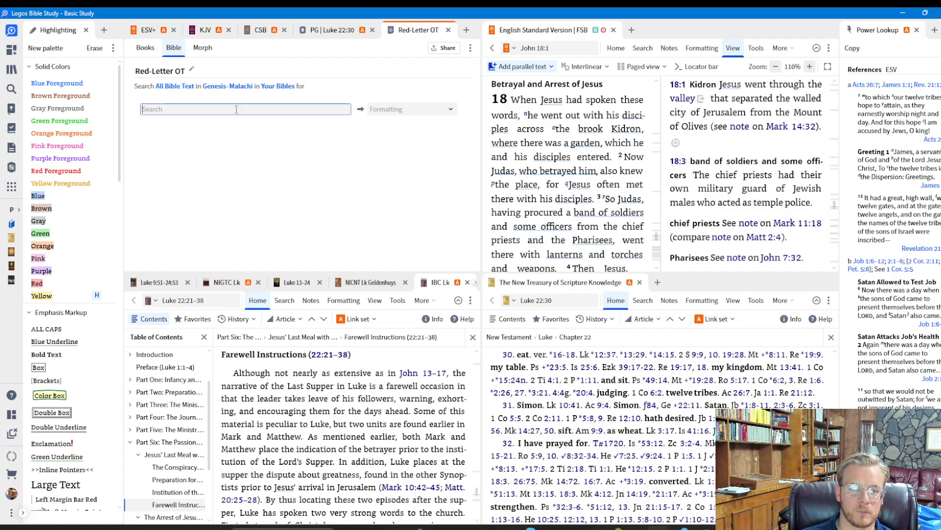
{"action": "type", "text": "speak"}
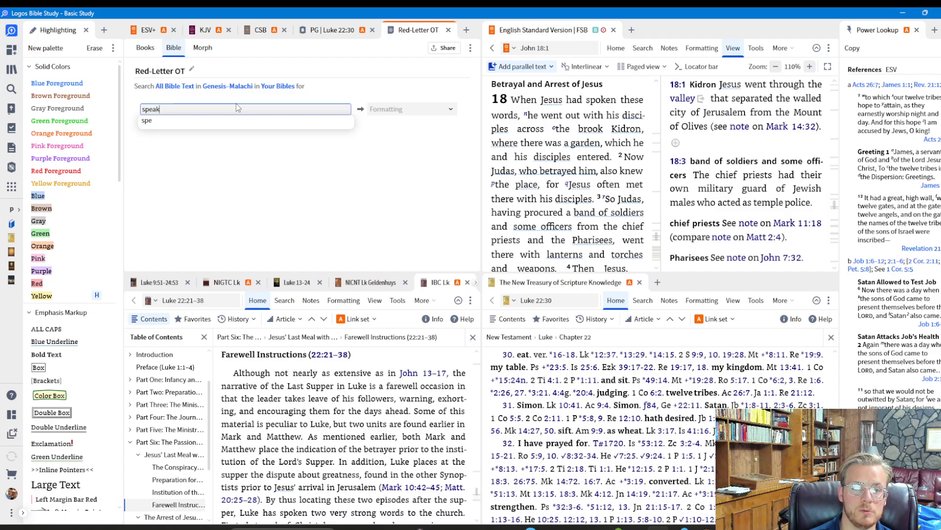
{"action": "type", "text": "er:God"}
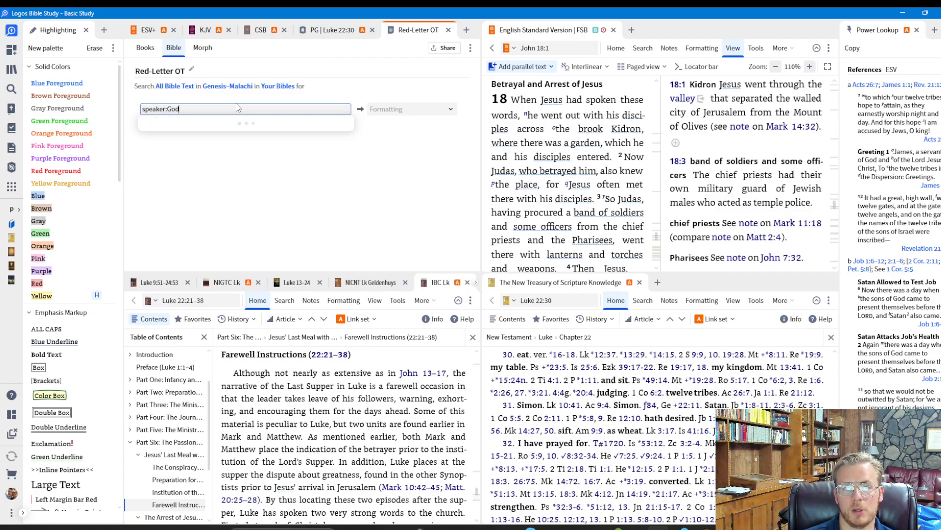
{"action": "left_click", "coordinate": [218, 121]}
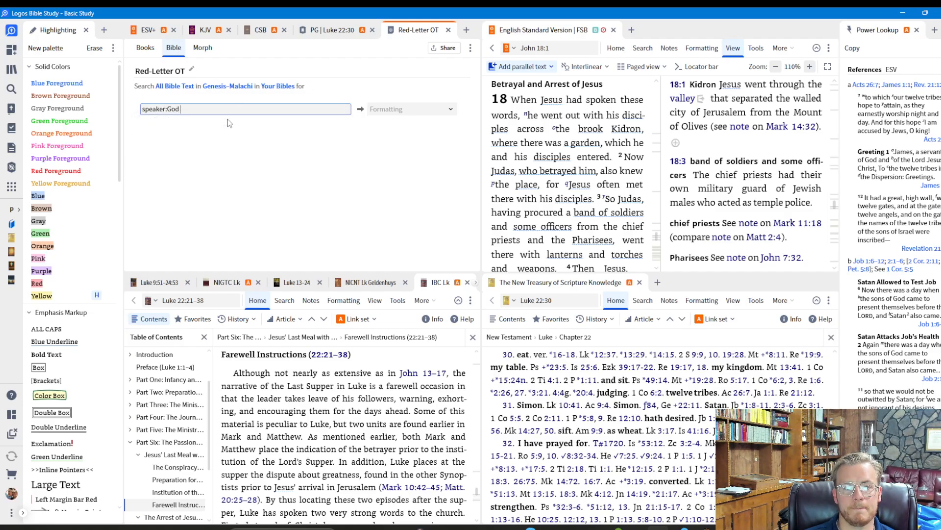
{"action": "left_click", "coordinate": [401, 110]}
{"action": "left_click", "coordinate": [409, 252]}
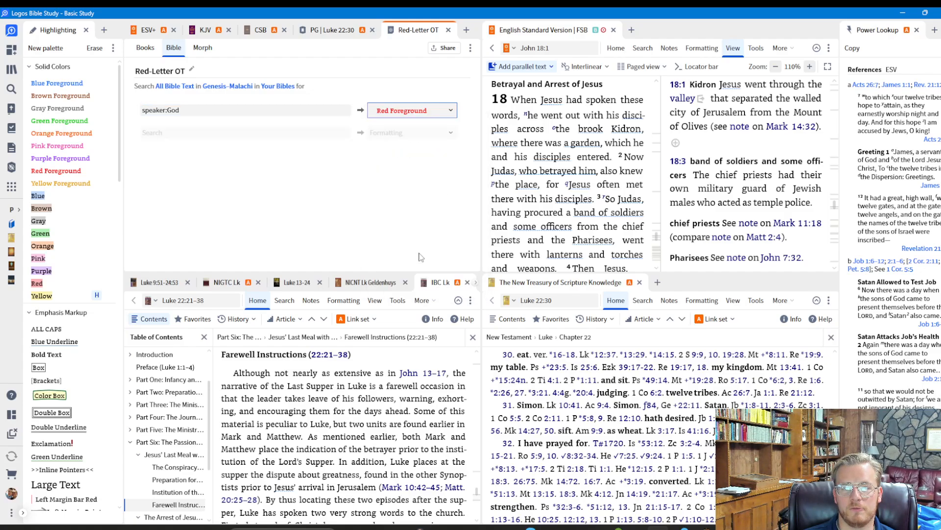
Add a second filter rule for speaker:person:"Angel of the Lord" with Red Foreground formatting.
{"action": "left_click", "coordinate": [210, 131]}
{"action": "type", "text": "s"}
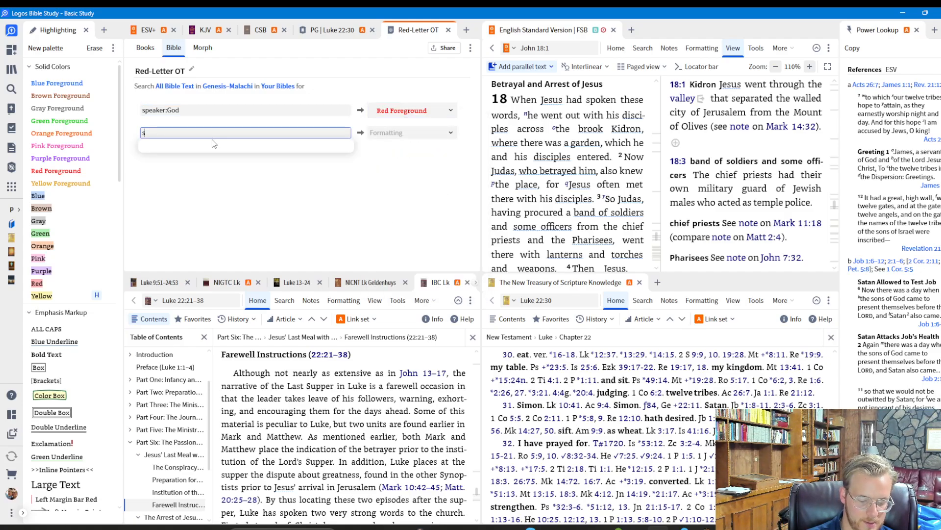
{"action": "type", "text": "peaker:person:\""}
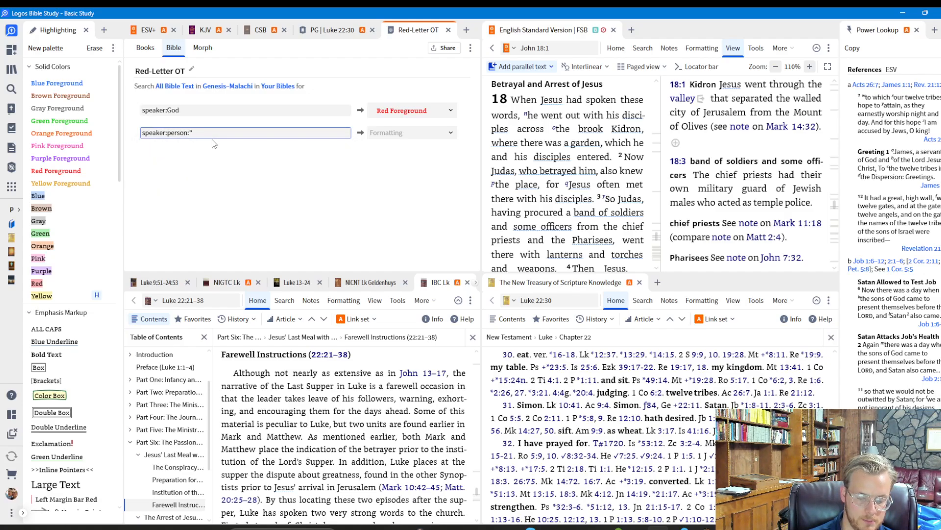
{"action": "type", "text": "Angel of the Lord\""}
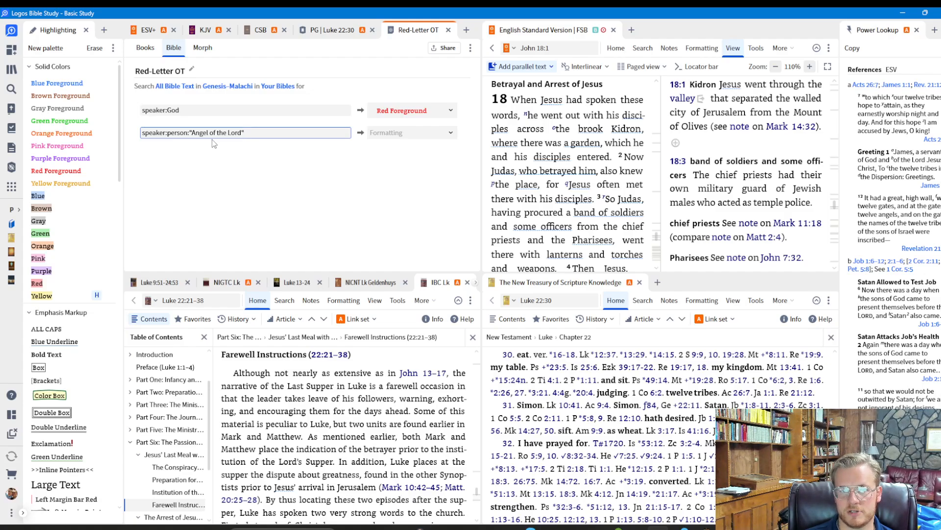
{"action": "left_click", "coordinate": [393, 133]}
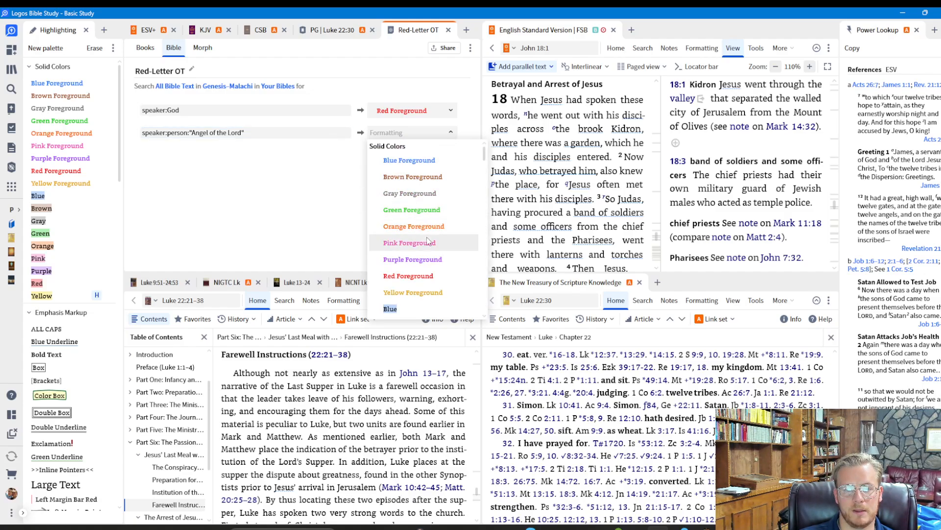
{"action": "left_click", "coordinate": [413, 276]}
Add a third filter rule for speaker:person:"Holy Spirit" with Red Foreground formatting.
{"action": "left_click", "coordinate": [227, 157]}
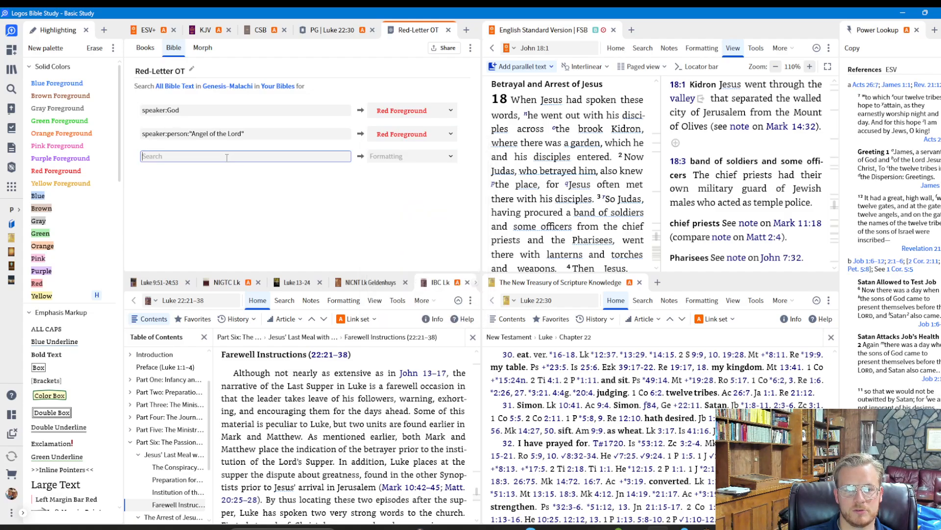
{"action": "type", "text": "speaker:"}
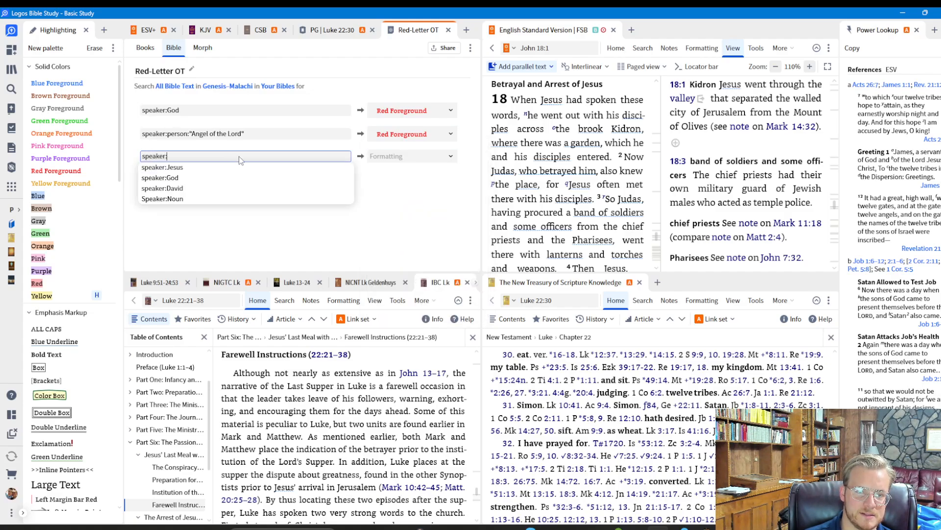
{"action": "type", "text": "person:\"H"}
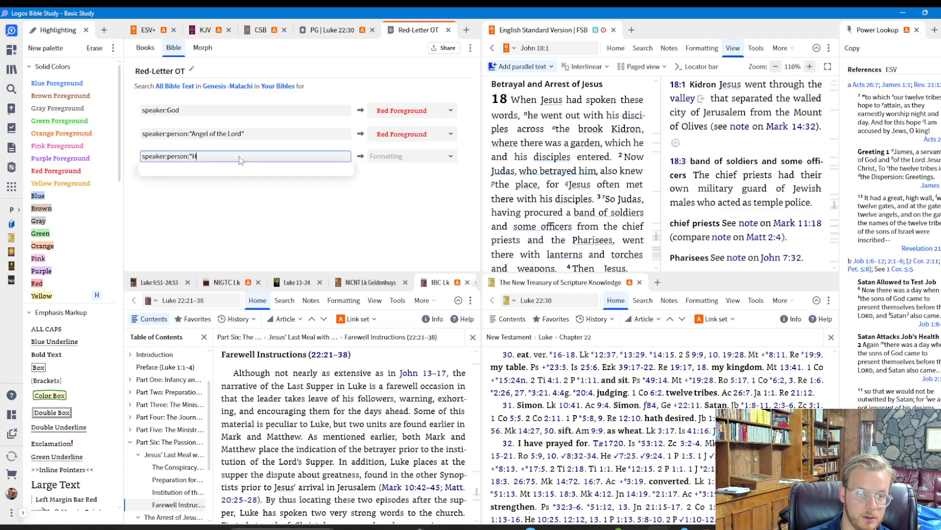
{"action": "type", "text": "oly "}
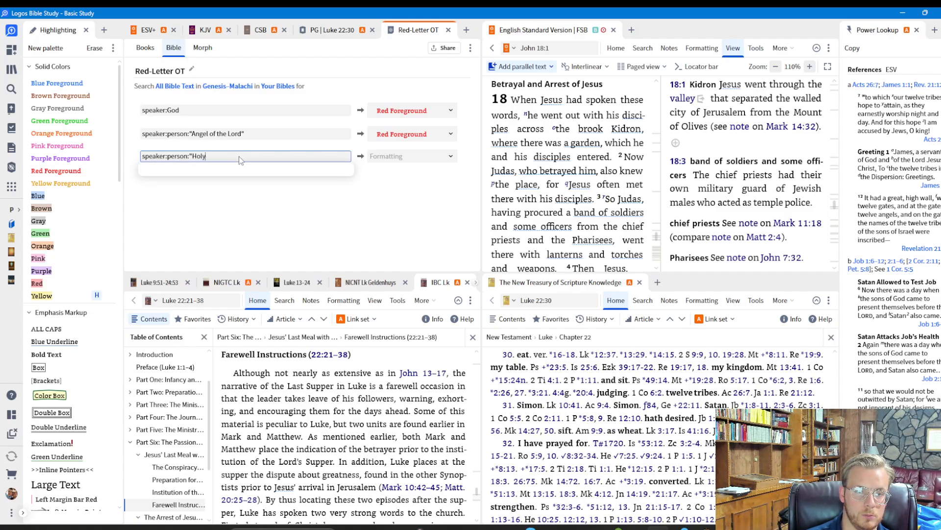
{"action": "type", "text": "Spirit\""}
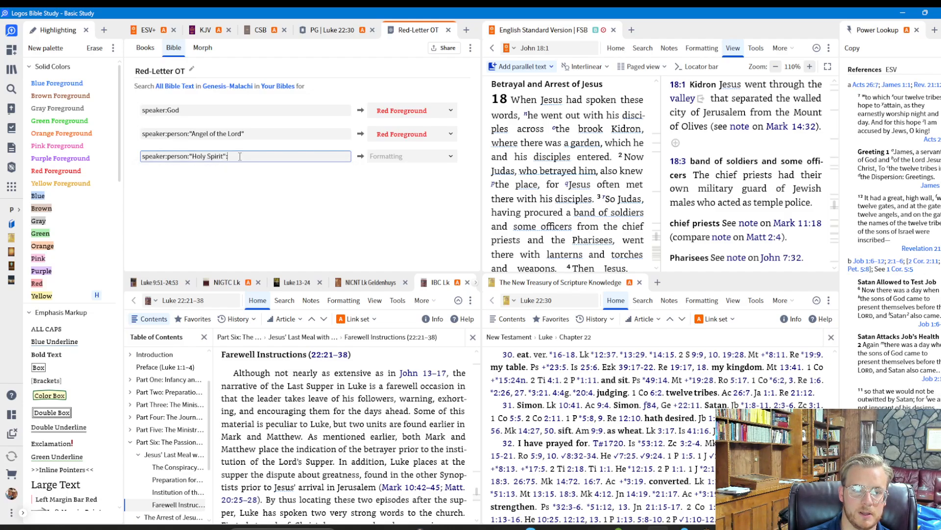
{"action": "left_click", "coordinate": [415, 157]}
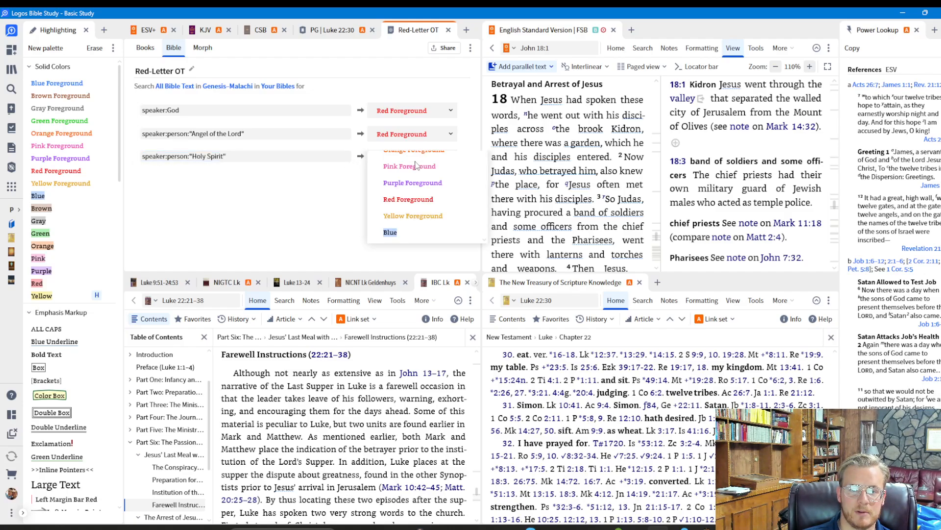
{"action": "left_click", "coordinate": [414, 298]}
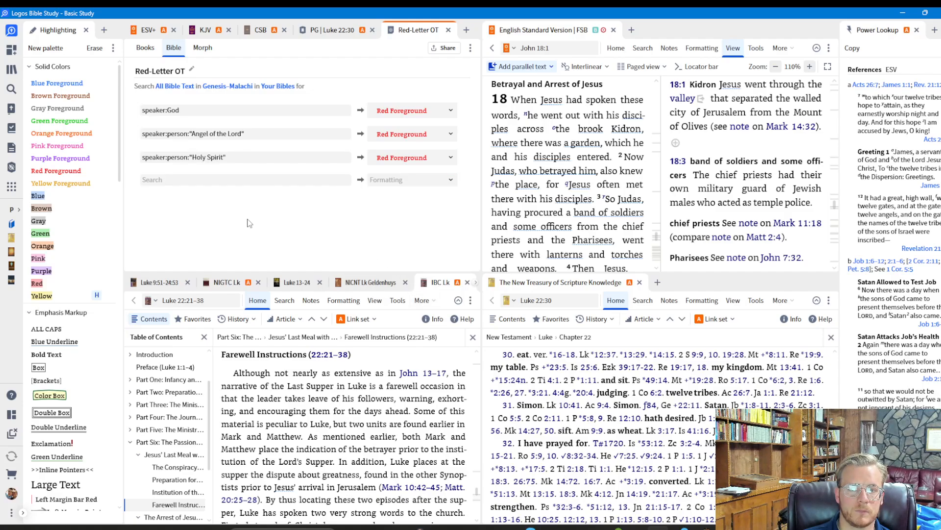
Go to Genesis 1 in the English Standard Version and examine how God's speech is formatted in the opening verses.
{"action": "left_click", "coordinate": [553, 47]}
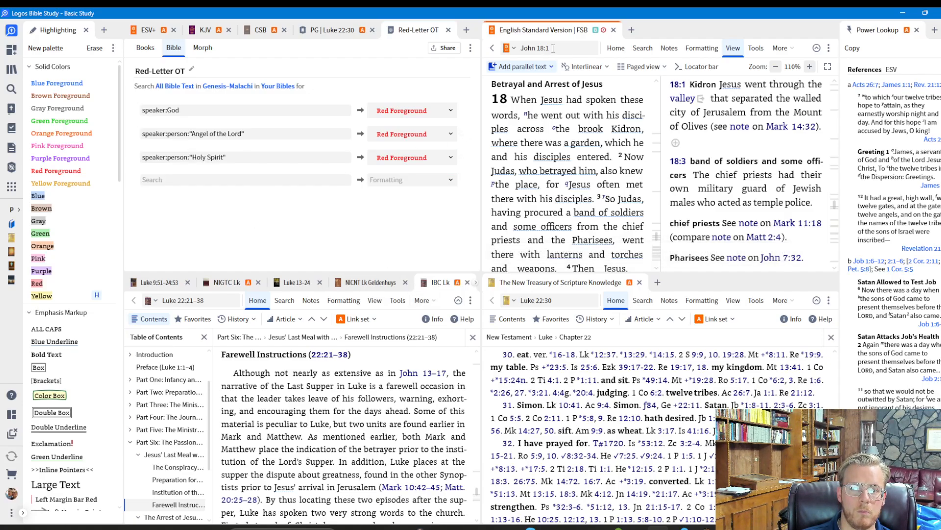
{"action": "type", "text": "gen 1"}
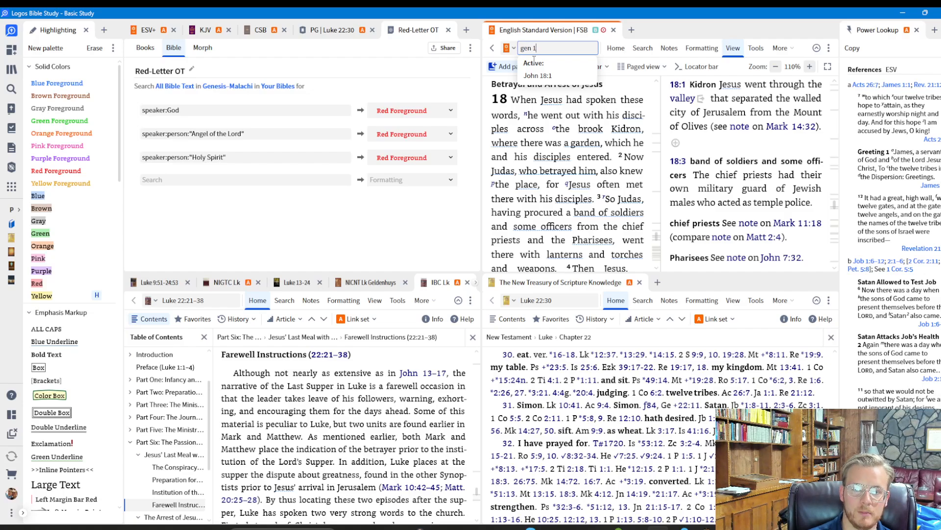
{"action": "key", "text": "Return"}
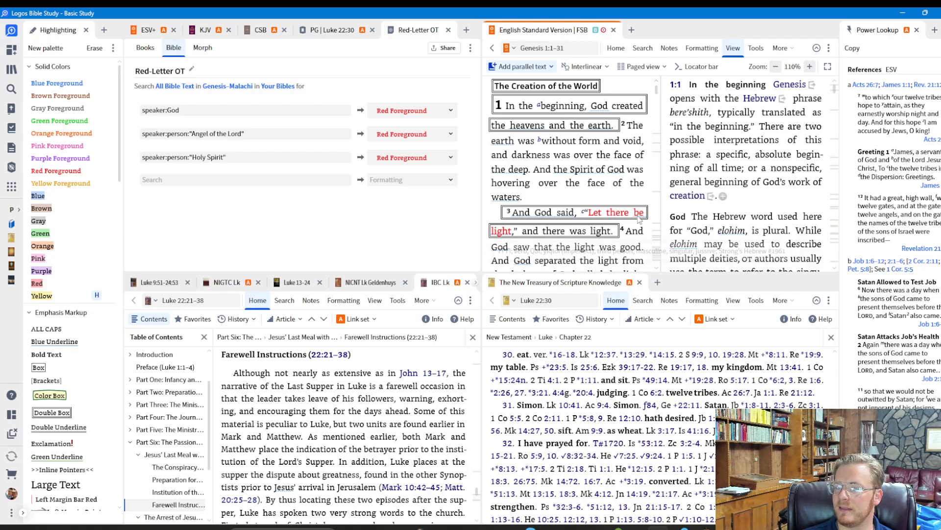
{"action": "scroll", "coordinate": [637, 215], "scroll_direction": "down", "scroll_amount": 3}
{"action": "scroll", "coordinate": [652, 215], "scroll_direction": "down", "scroll_amount": 2}
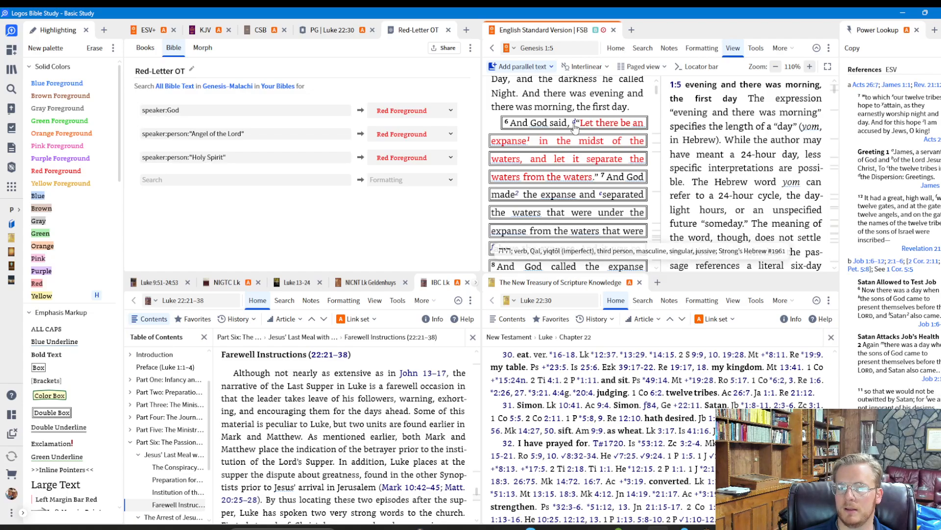
{"action": "scroll", "coordinate": [613, 171], "scroll_direction": "down", "scroll_amount": 1}
{"action": "scroll", "coordinate": [576, 128], "scroll_direction": "up", "scroll_amount": 1}
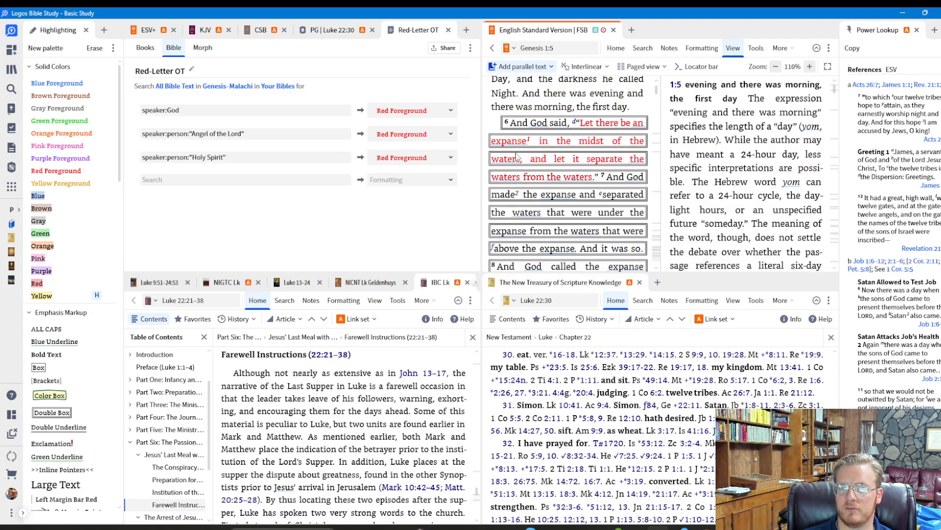
{"action": "scroll", "coordinate": [591, 162], "scroll_direction": "down", "scroll_amount": 5}
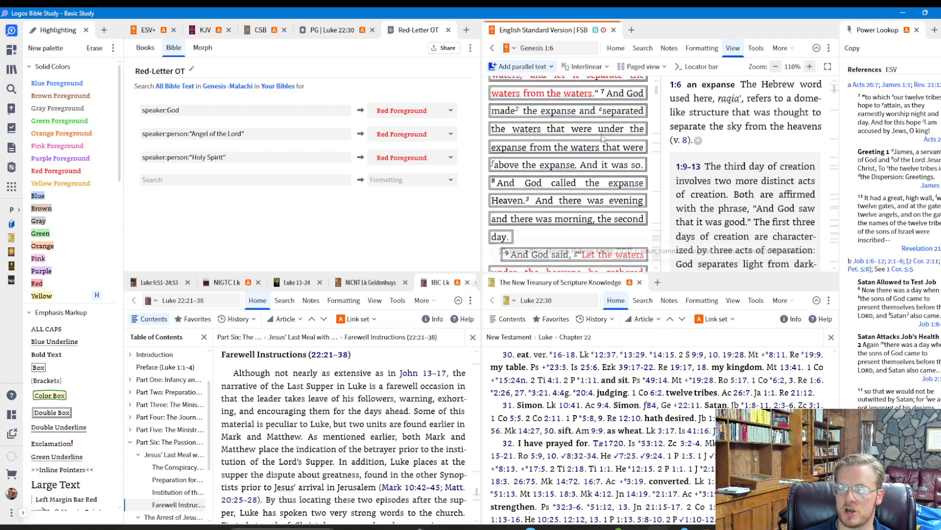
{"action": "scroll", "coordinate": [600, 139], "scroll_direction": "down", "scroll_amount": 1}
{"action": "scroll", "coordinate": [584, 176], "scroll_direction": "up", "scroll_amount": 3}
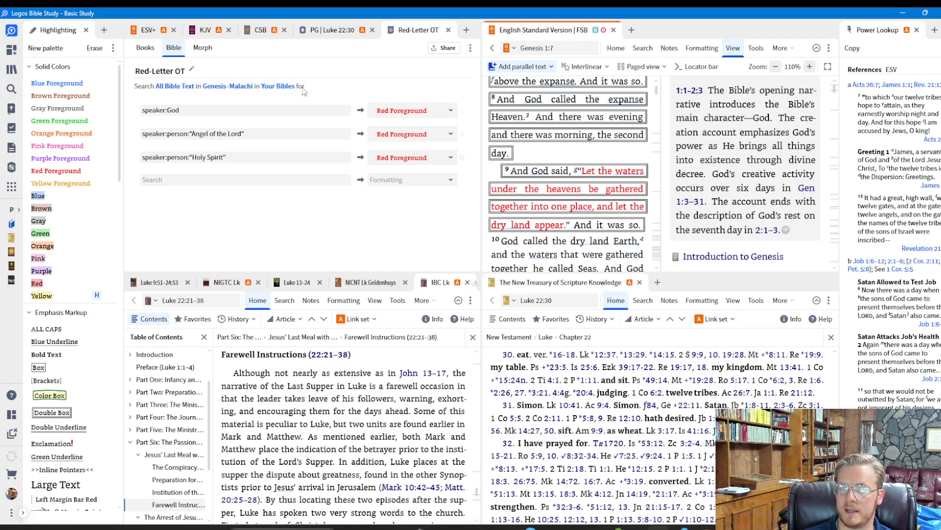
Look at the Red-Letter OT filter's Morph search settings and return the filter to Bible search.
{"action": "left_click", "coordinate": [204, 50]}
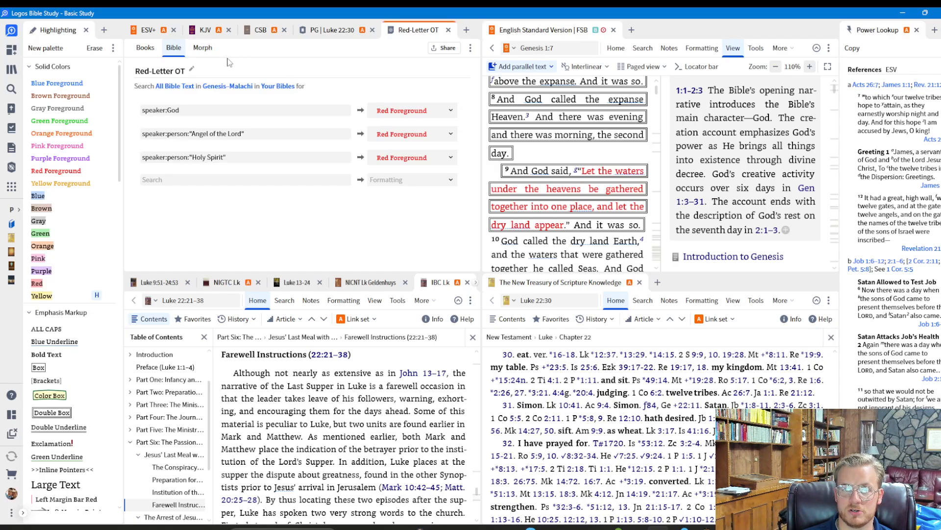
{"action": "left_click", "coordinate": [202, 49]}
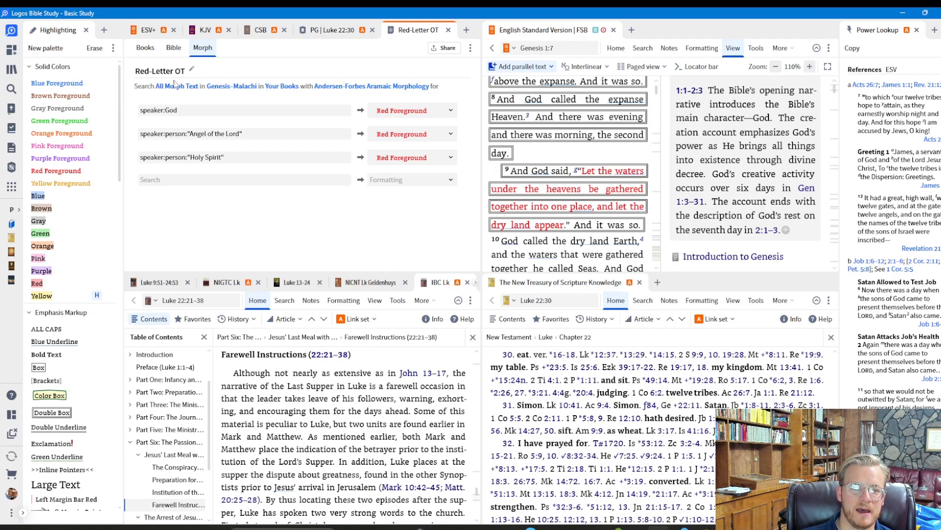
{"action": "left_click", "coordinate": [175, 49]}
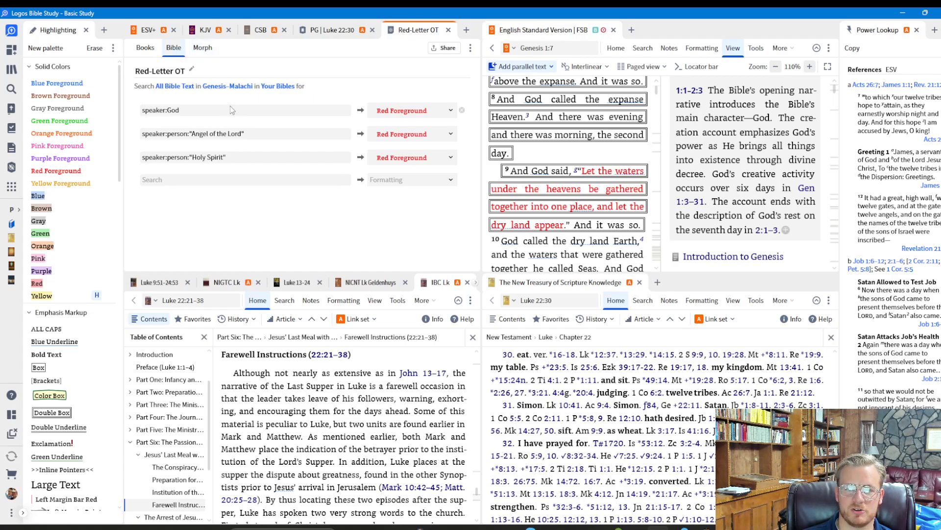
Start a new Bible search using the Old Testament Passage Used by New Testament Author template.
{"action": "left_click", "coordinate": [10, 90]}
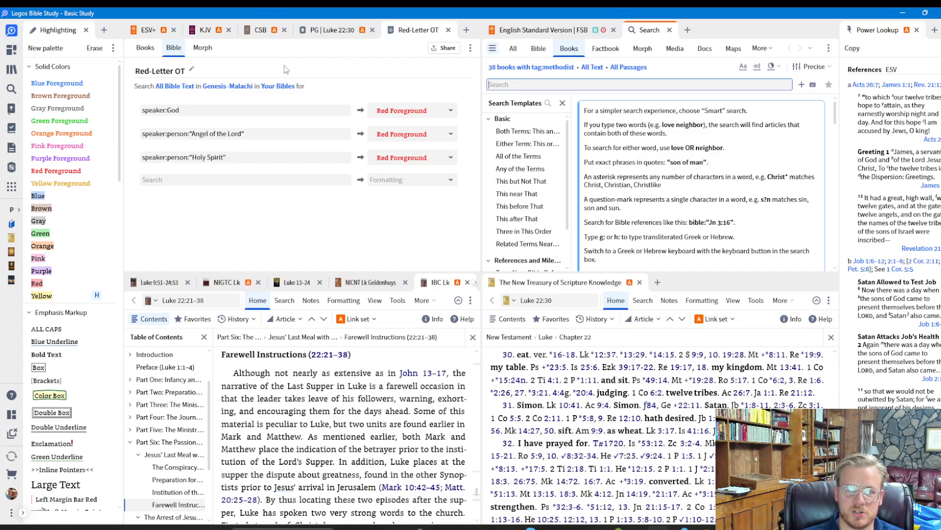
{"action": "left_click", "coordinate": [538, 50]}
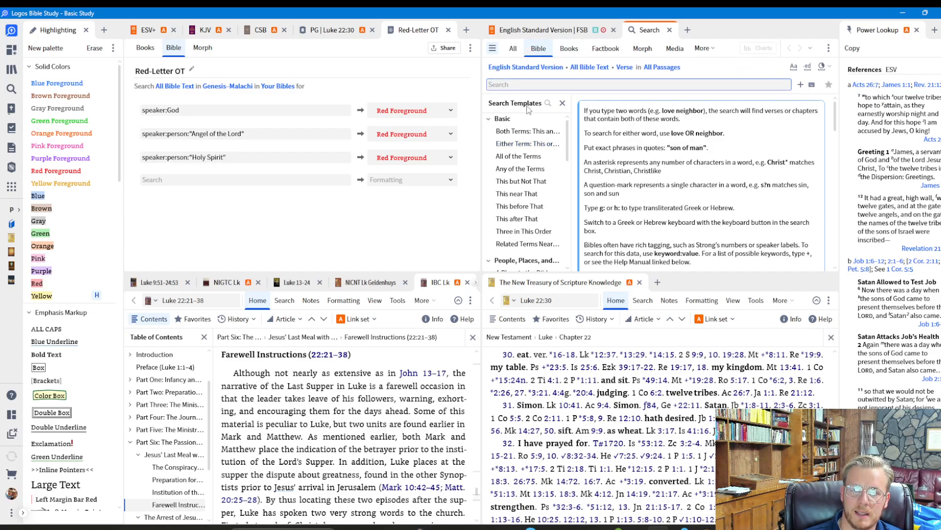
{"action": "scroll", "coordinate": [537, 218], "scroll_direction": "down", "scroll_amount": 4}
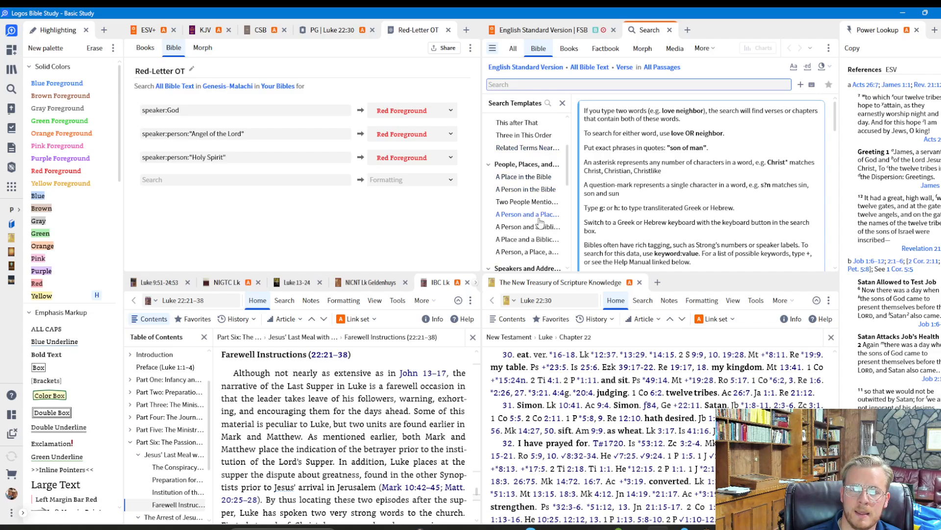
{"action": "scroll", "coordinate": [540, 206], "scroll_direction": "down", "scroll_amount": 6}
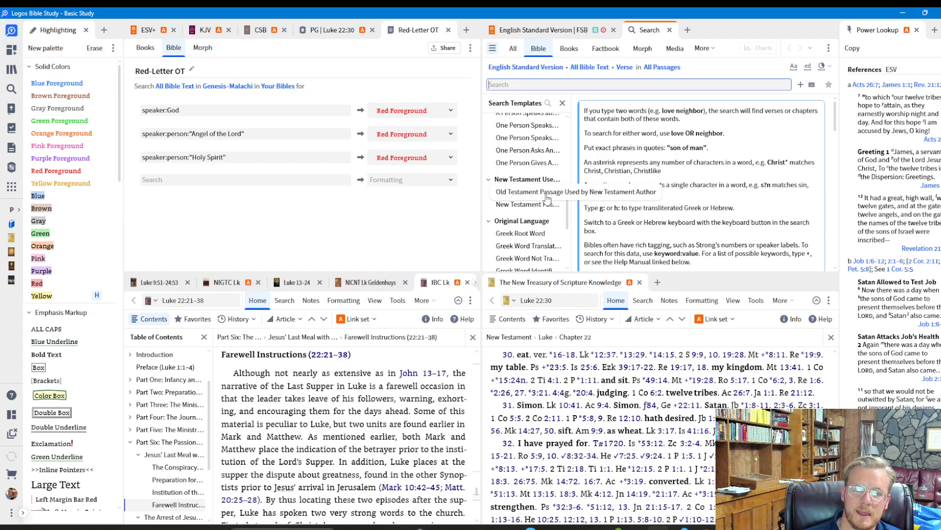
{"action": "left_click", "coordinate": [548, 195]}
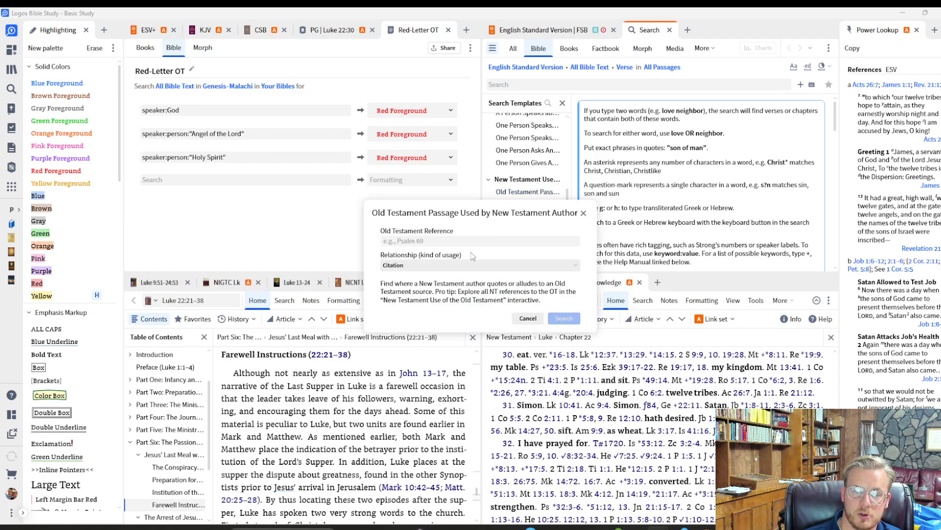
Run the template search for the reference Genesis–Malachi with Citation as the kind of usage.
{"action": "left_click", "coordinate": [444, 241]}
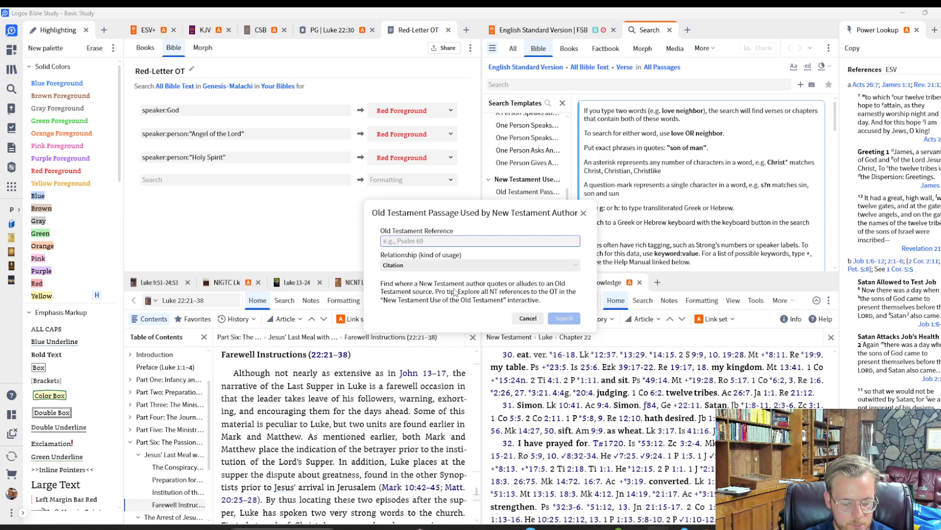
{"action": "type", "text": "Genesis-"}
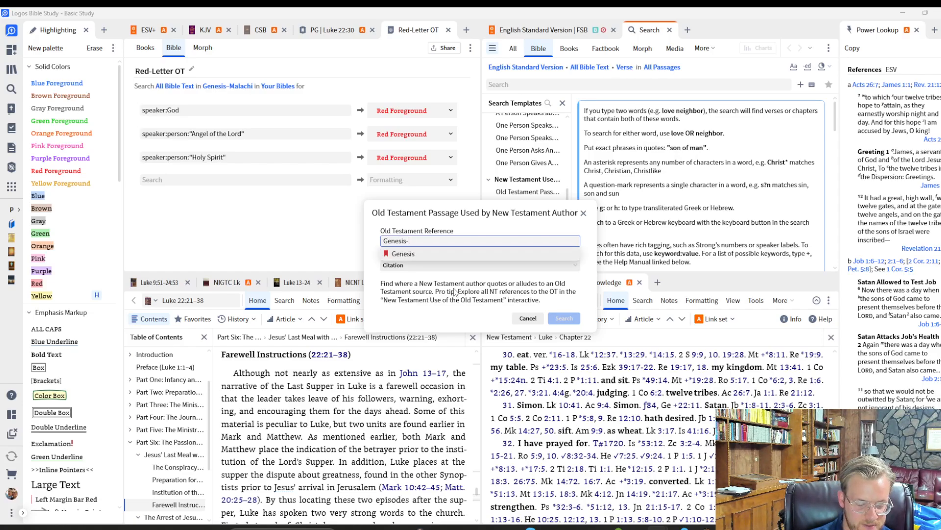
{"action": "type", "text": "Malachi"}
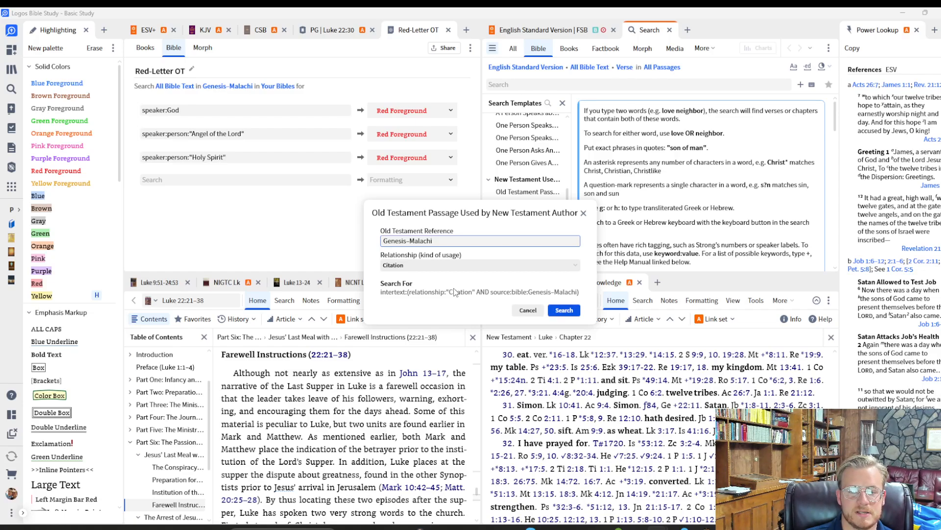
{"action": "left_click", "coordinate": [464, 265]}
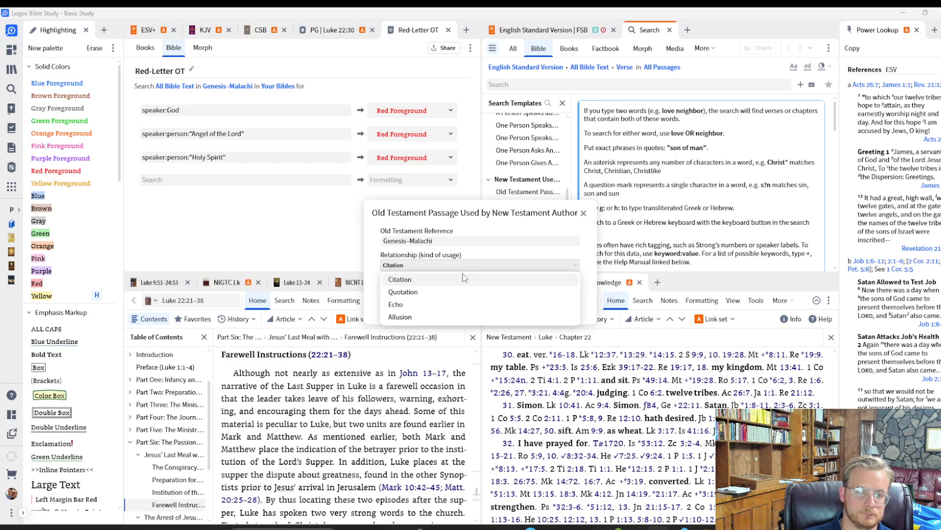
{"action": "left_click", "coordinate": [465, 279]}
{"action": "left_click", "coordinate": [564, 311]}
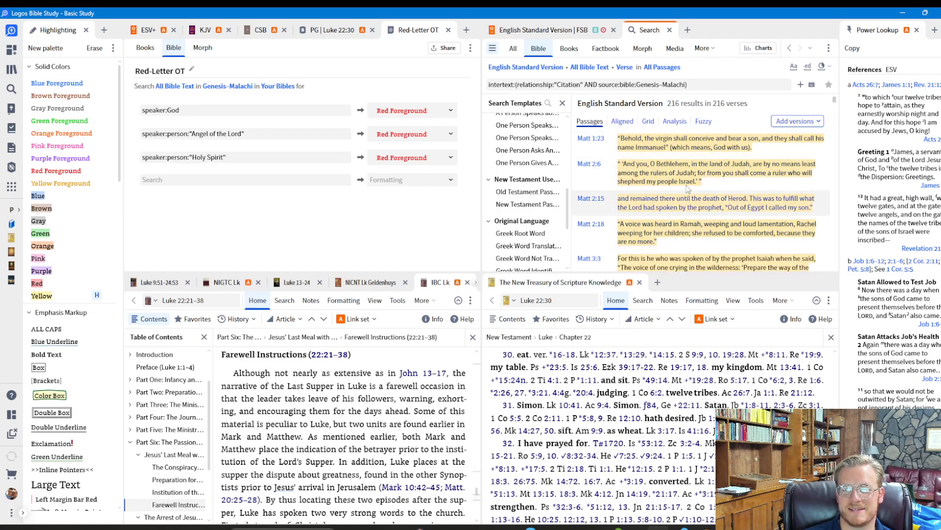
Expand the query to intertext:((relationship:"Quotation" OR relationship:"Citation") AND source:bible:Genesis–Malachi) and rerun the search.
{"action": "triple_click", "coordinate": [599, 85]}
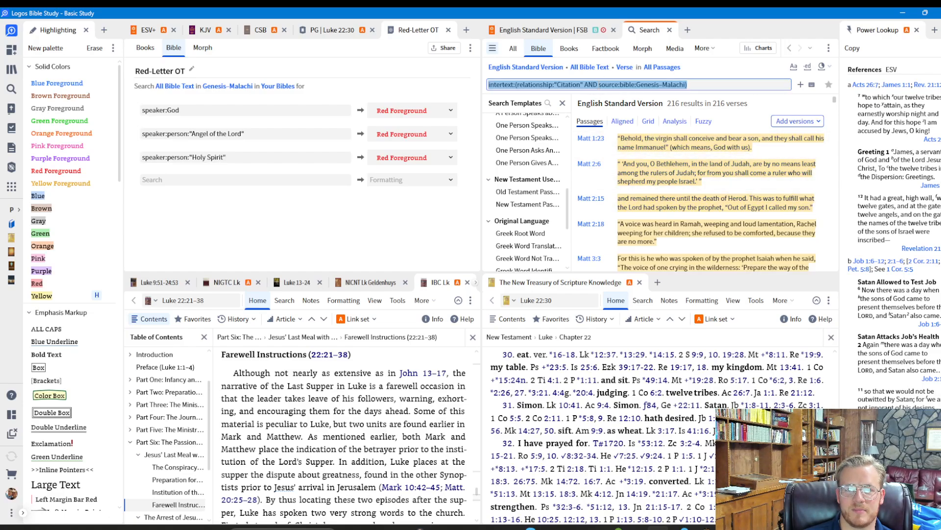
{"action": "left_click", "coordinate": [599, 86]}
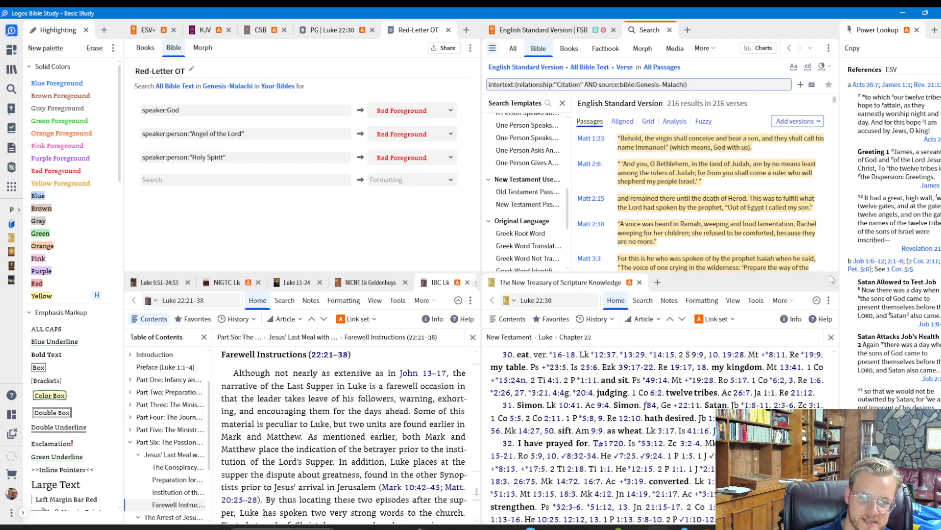
{"action": "type", "text": "(relationship"}
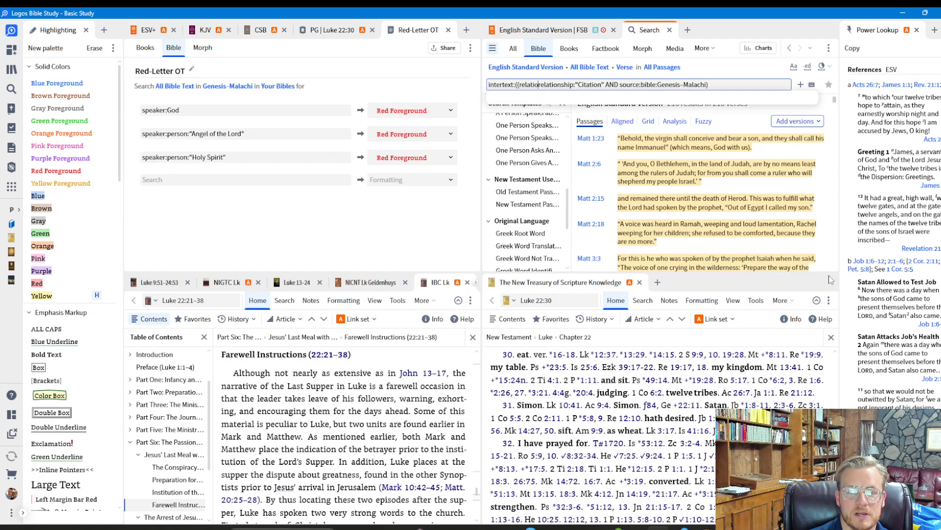
{"action": "type", "text": ":\""}
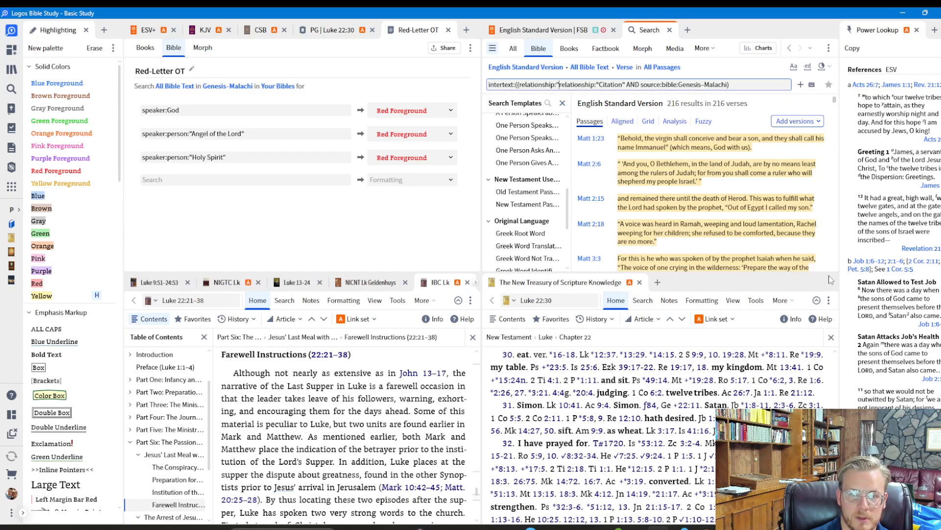
{"action": "type", "text": "Quotation\" "}
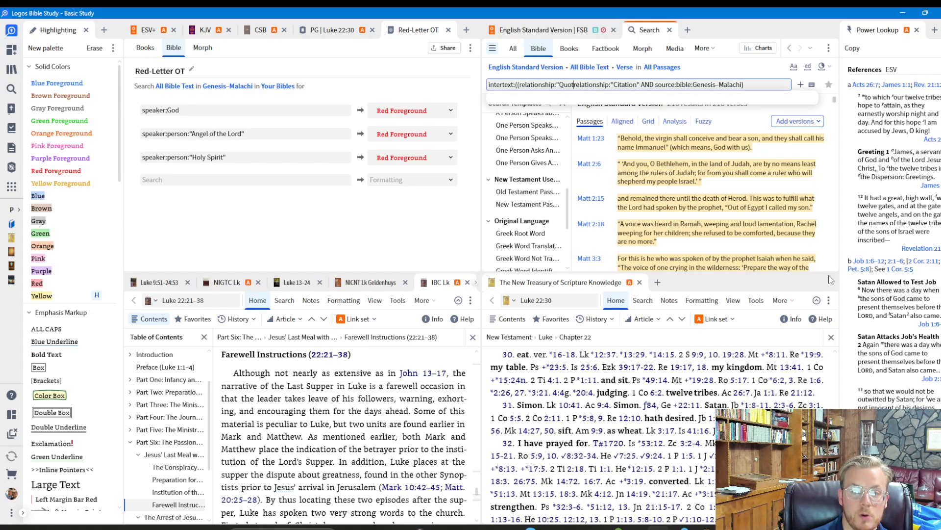
{"action": "type", "text": "OR relationship:\"Citation\""}
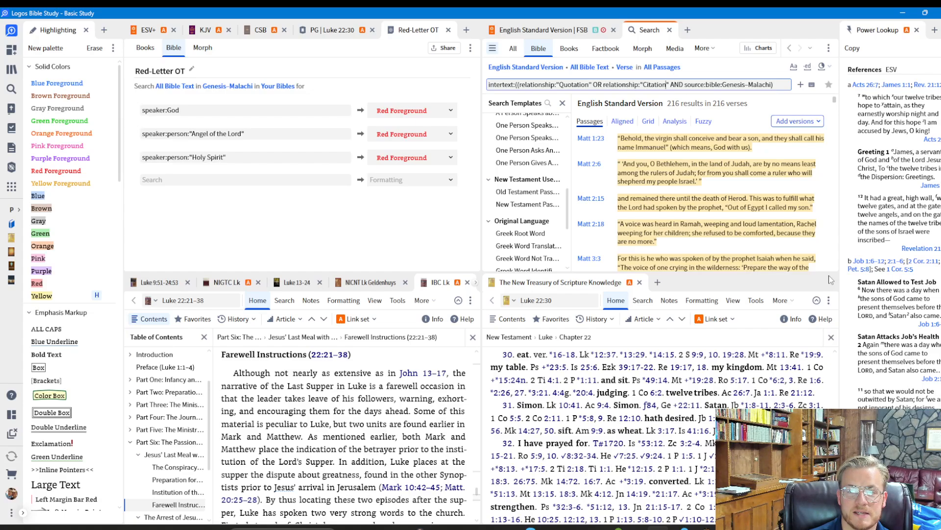
{"action": "type", "text": ")"}
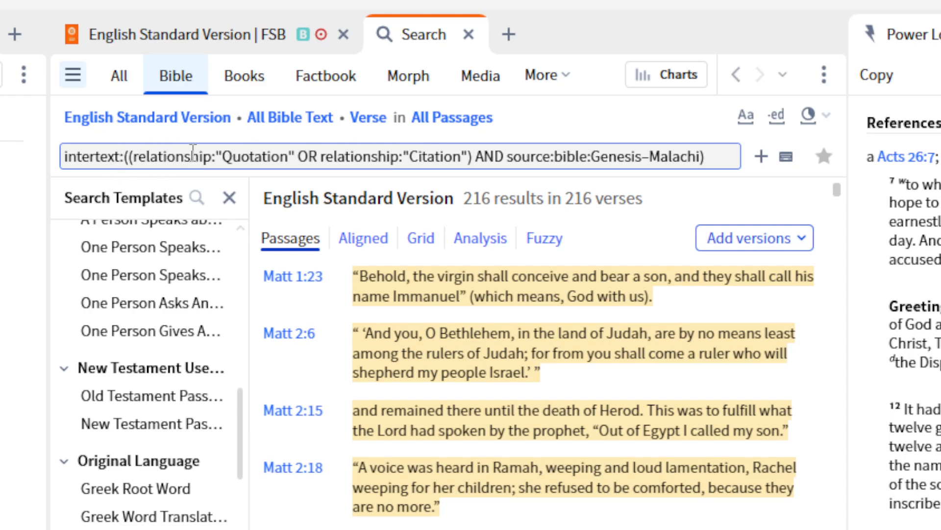
{"action": "left_click", "coordinate": [342, 160]}
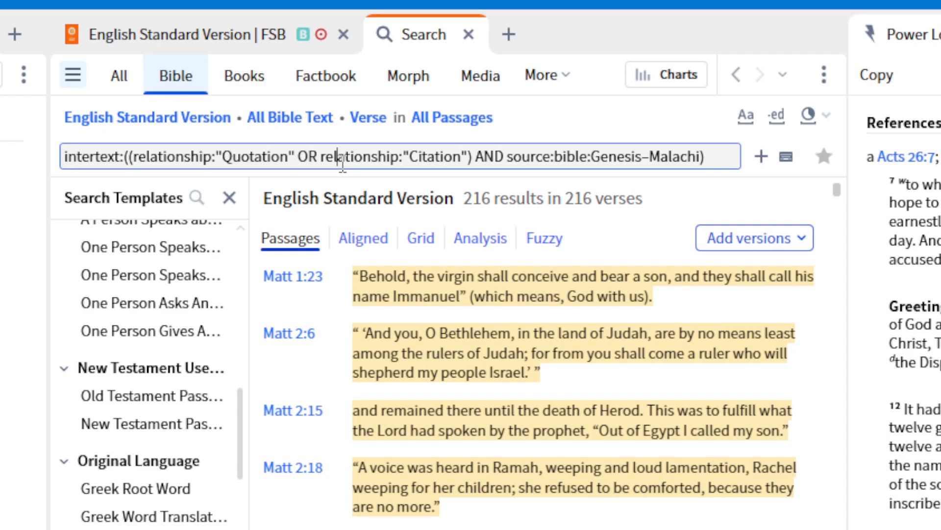
{"action": "double_click", "coordinate": [500, 158]}
{"action": "left_click", "coordinate": [500, 159]}
{"action": "left_click", "coordinate": [709, 157]}
{"action": "key", "text": "Return"}
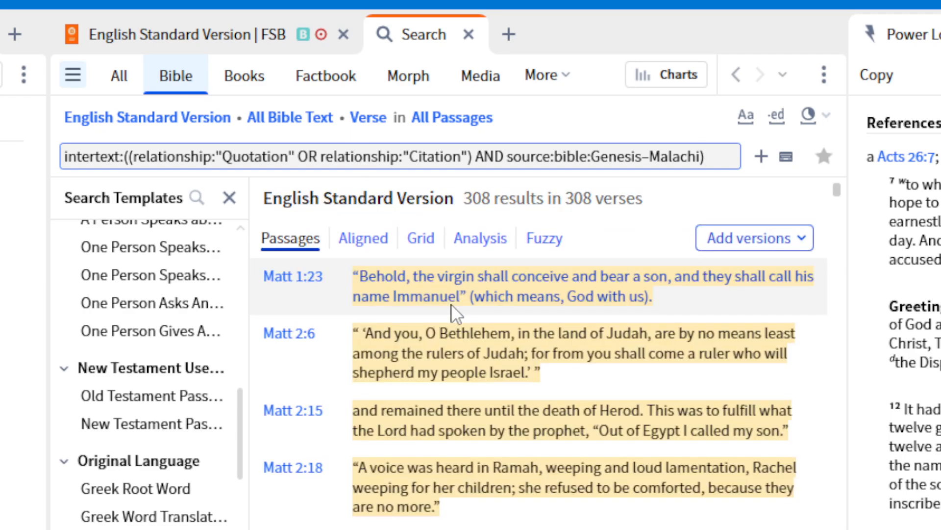
Copy the complete intertext query covering both Quotation and Citation relationships.
{"action": "double_click", "coordinate": [256, 157]}
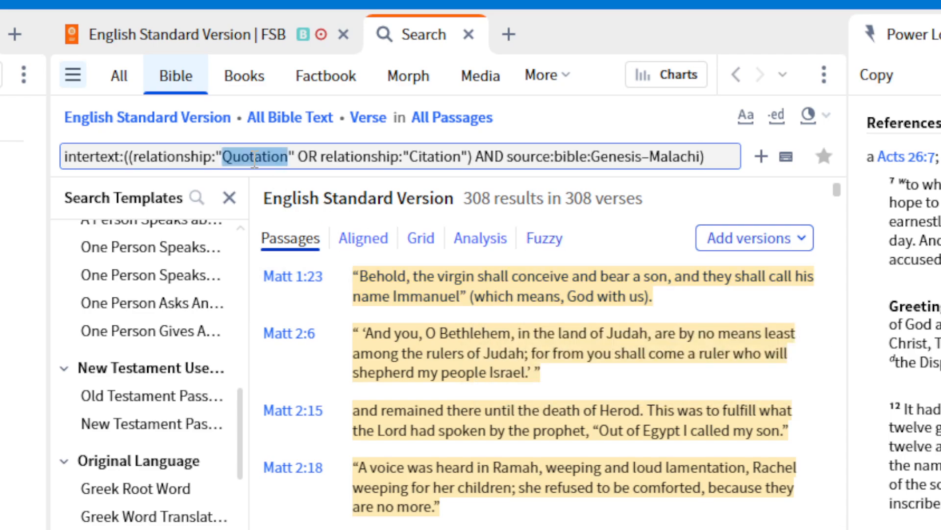
{"action": "double_click", "coordinate": [201, 156]}
{"action": "left_click", "coordinate": [264, 156]}
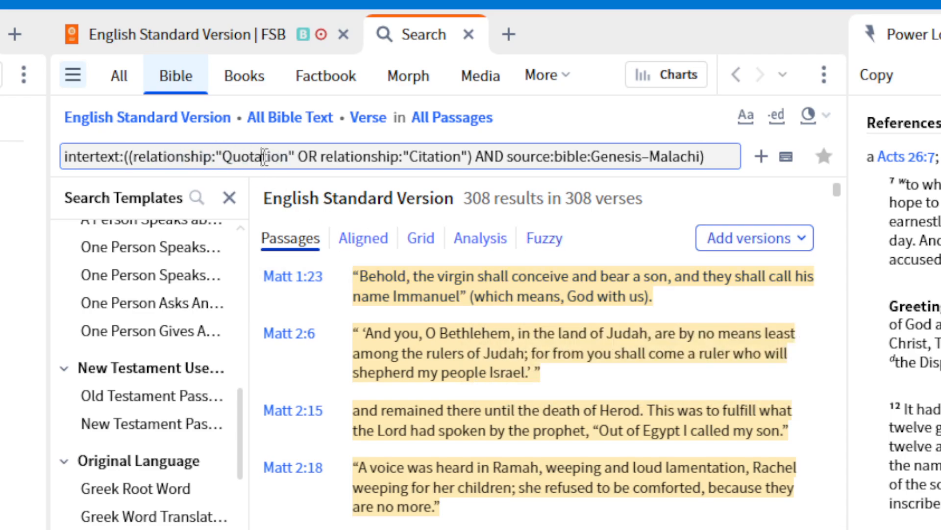
{"action": "left_click_drag", "start_coordinate": [732, 156], "coordinate": [169, 152]}
{"action": "right_click", "coordinate": [170, 152]}
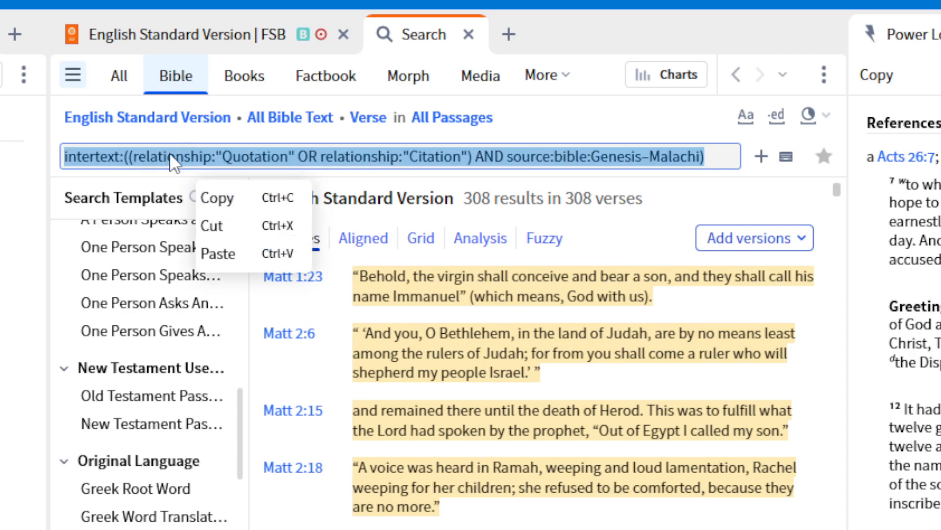
{"action": "left_click", "coordinate": [233, 199]}
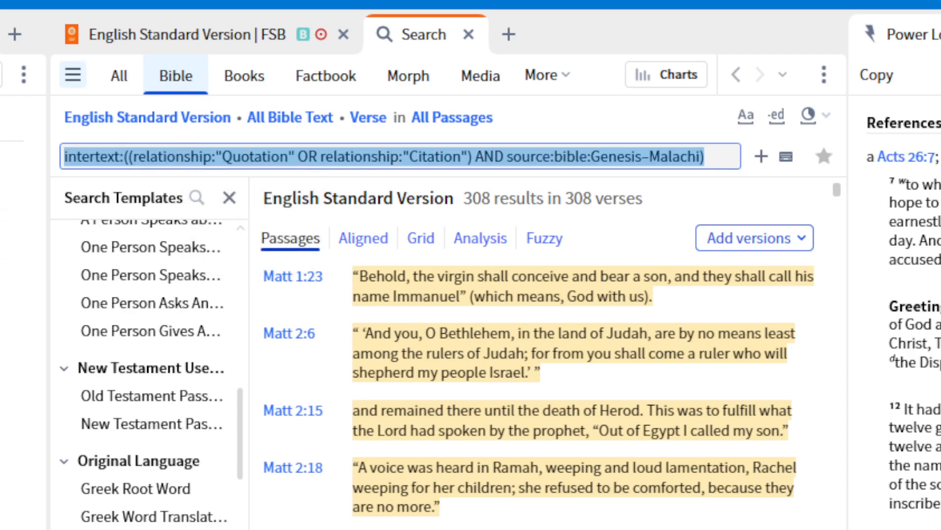
Assign bold text formatting to the copied Old Testament quotation and citation query in a visual filter.
{"action": "key", "text": "alt+Tab"}
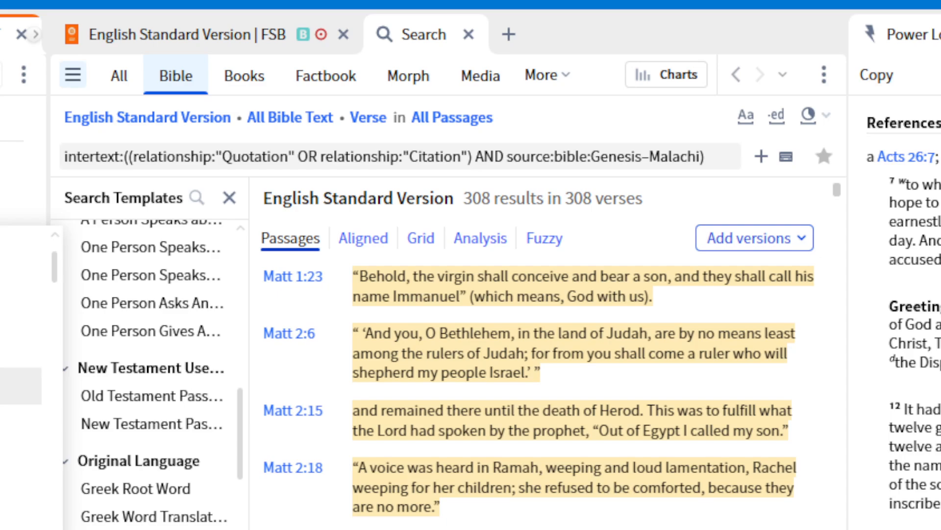
{"action": "scroll", "coordinate": [21, 386], "scroll_direction": "down", "scroll_amount": 5}
{"action": "scroll", "coordinate": [20, 416], "scroll_direction": "down", "scroll_amount": 2}
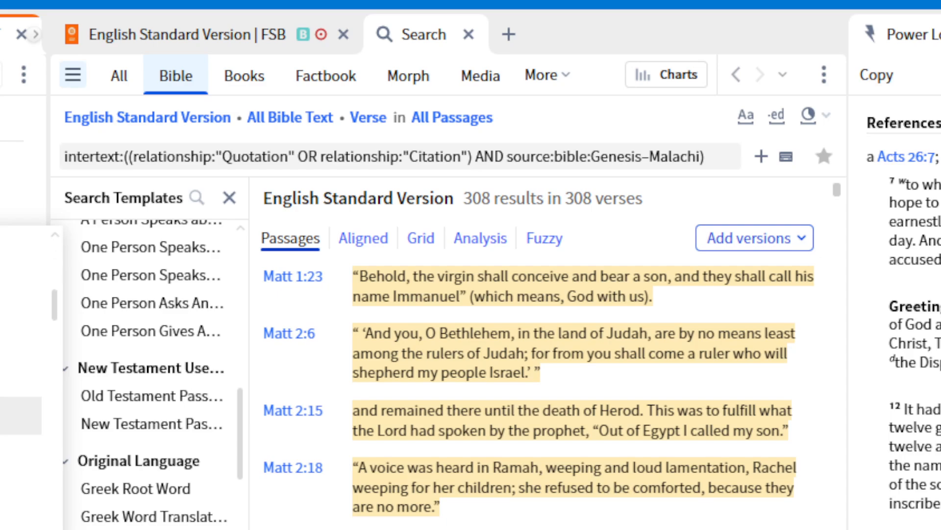
{"action": "left_click", "coordinate": [21, 453]}
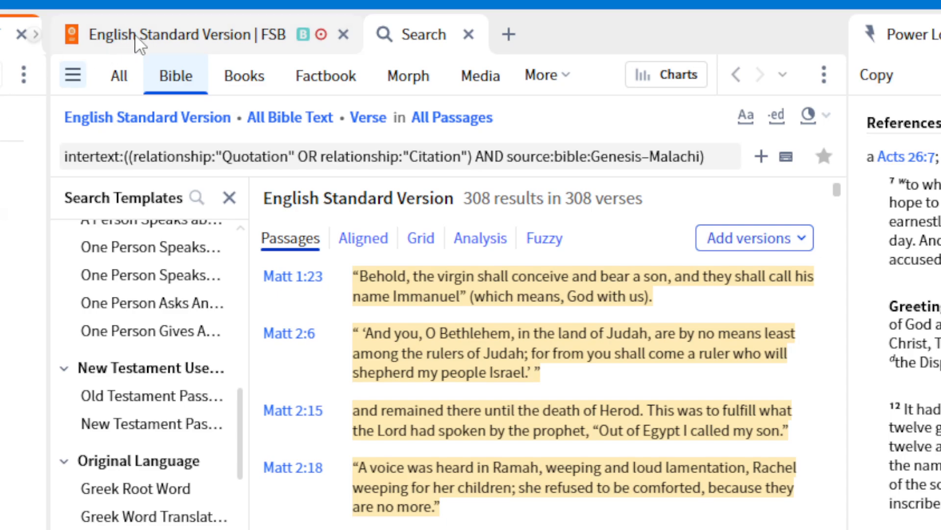
Go to Matthew 1:25 in the English Standard Version and examine the formatting of the Old Testament quotation in verse 23.
{"action": "left_click", "coordinate": [138, 49]}
{"action": "left_click", "coordinate": [157, 74]}
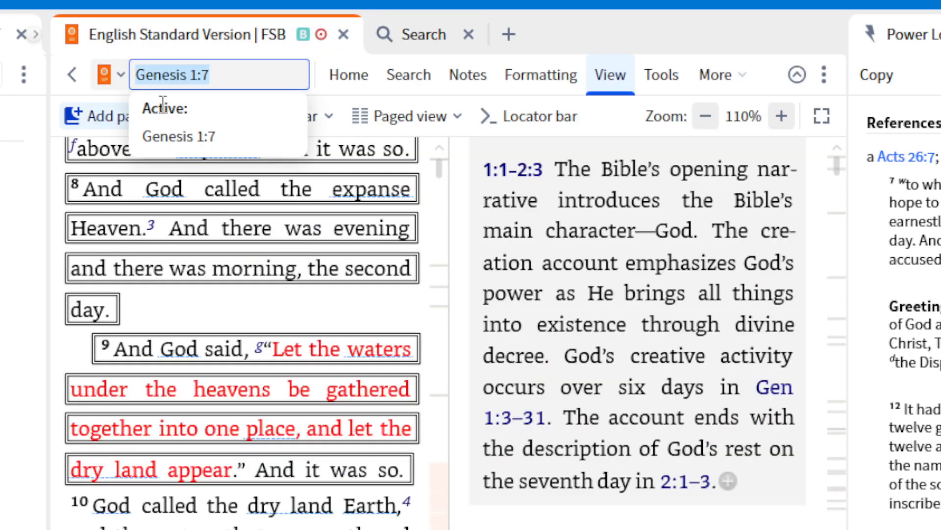
{"action": "type", "text": "matthew 1:28"}
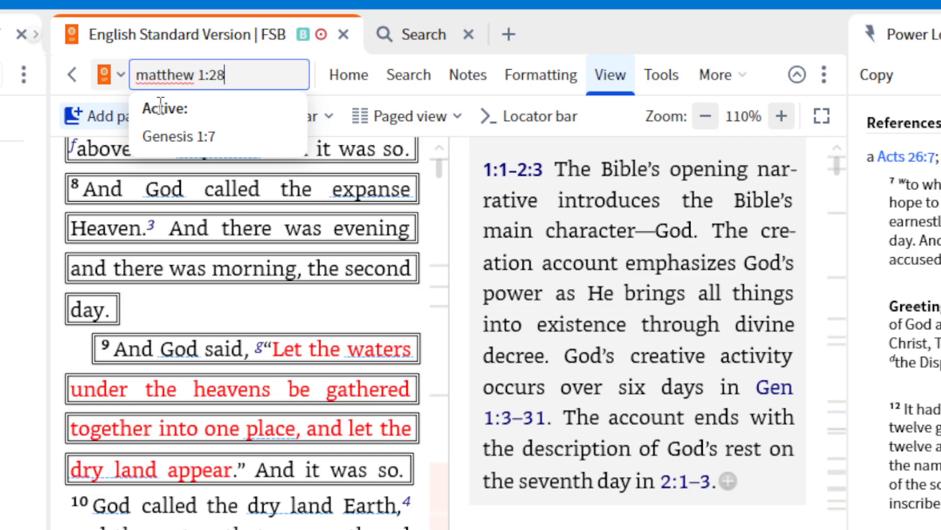
{"action": "key", "text": "BackSpace"}
{"action": "type", "text": "5"}
{"action": "key", "text": "Return"}
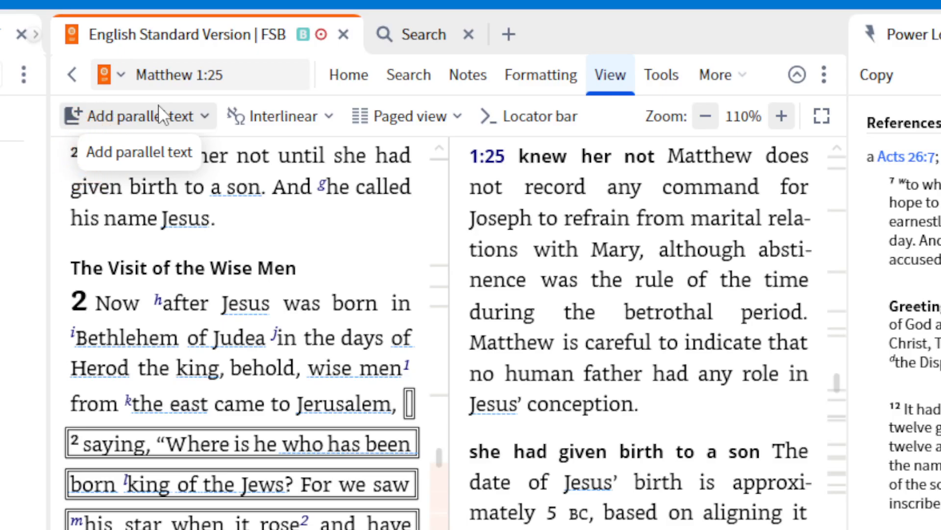
{"action": "scroll", "coordinate": [343, 349], "scroll_direction": "down", "scroll_amount": 2}
{"action": "scroll", "coordinate": [326, 373], "scroll_direction": "up", "scroll_amount": 5}
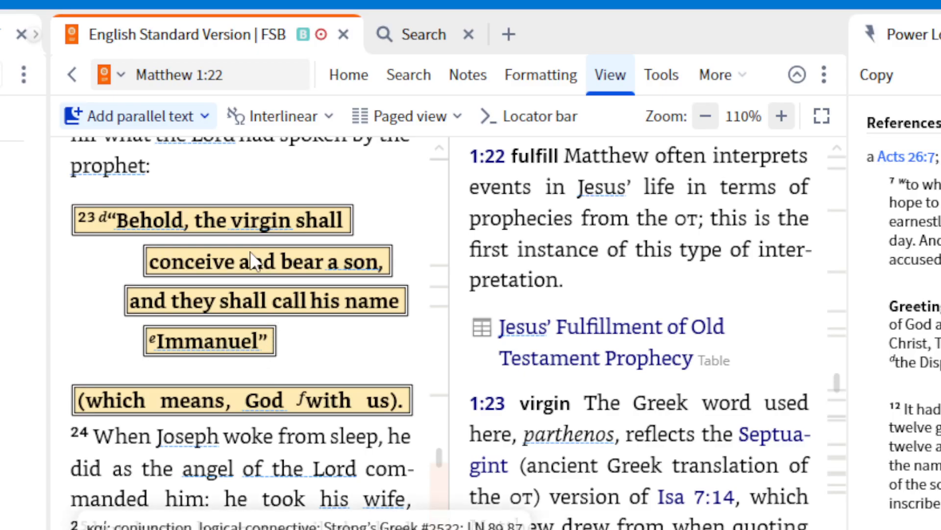
Close the intertext search and look through the English Standard Version's formatting options.
{"action": "left_click", "coordinate": [439, 43]}
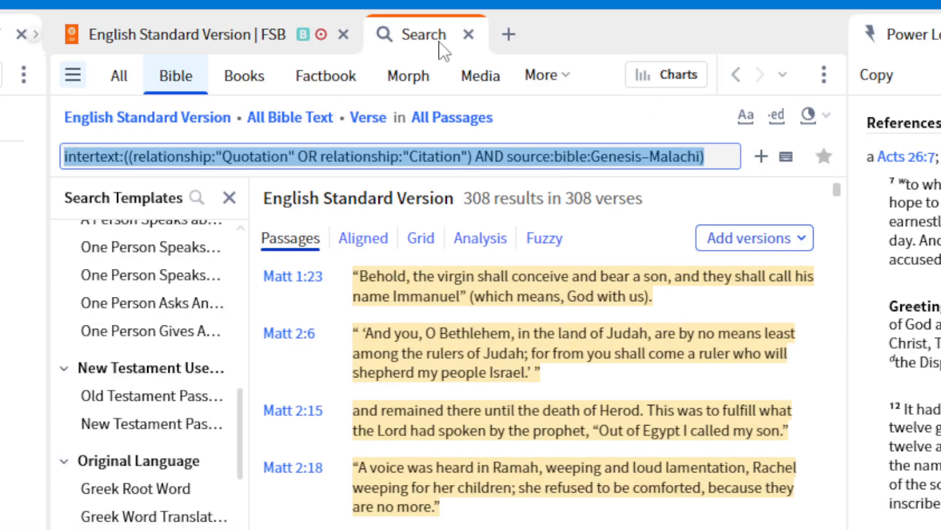
{"action": "left_click", "coordinate": [468, 34]}
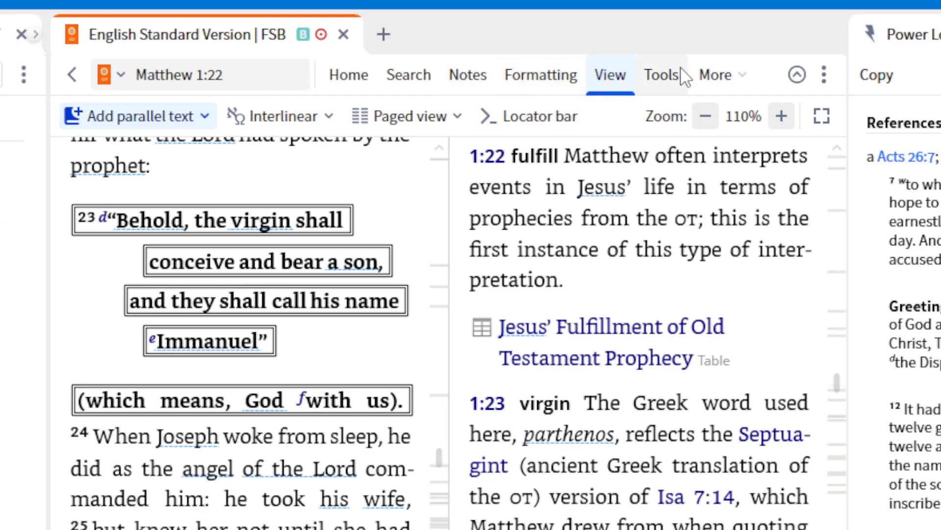
{"action": "left_click", "coordinate": [658, 75]}
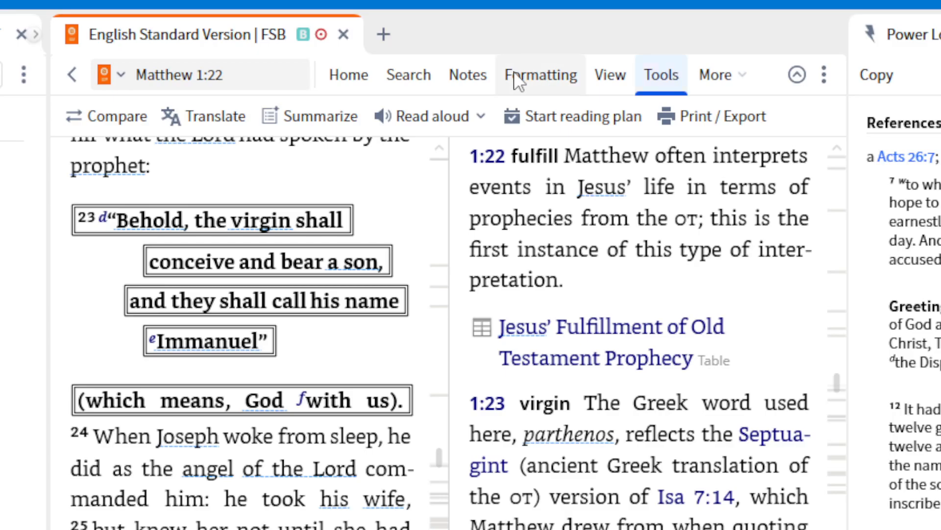
{"action": "left_click", "coordinate": [466, 74]}
{"action": "left_click", "coordinate": [522, 82]}
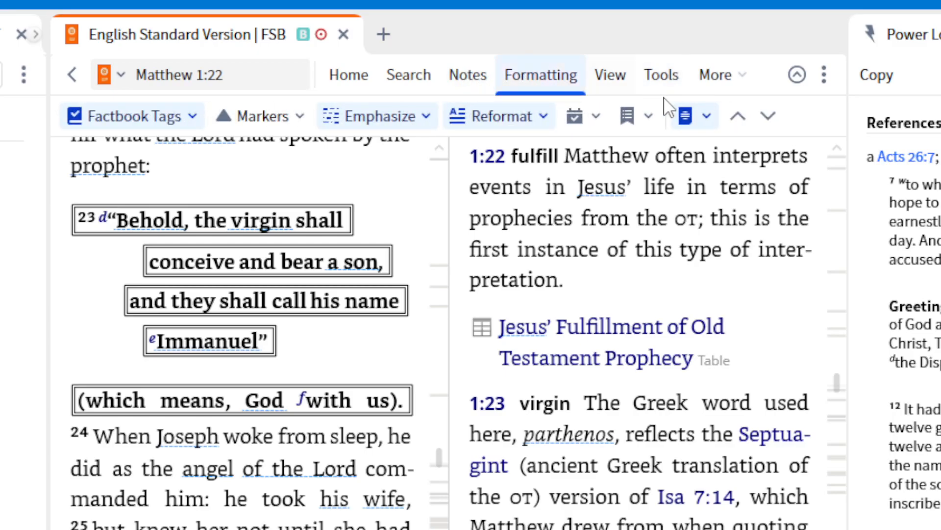
{"action": "left_click", "coordinate": [686, 118]}
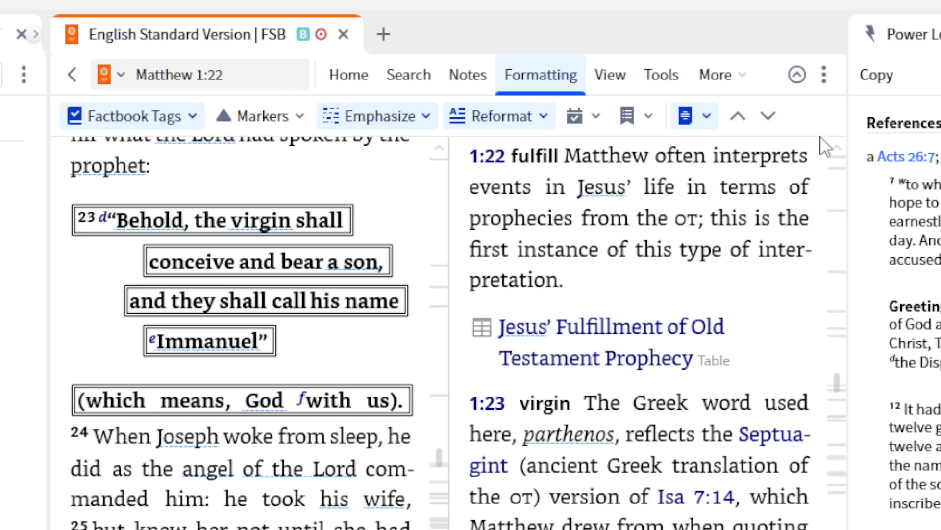
Turn off all visual filters for the English Standard Version and enable only NT Use of OT.
{"action": "left_click", "coordinate": [708, 117]}
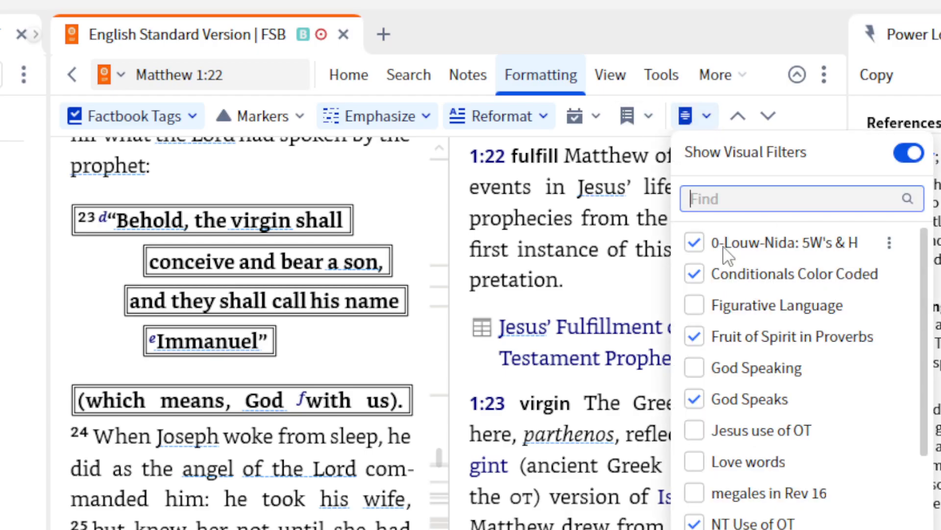
{"action": "right_click", "coordinate": [700, 242]}
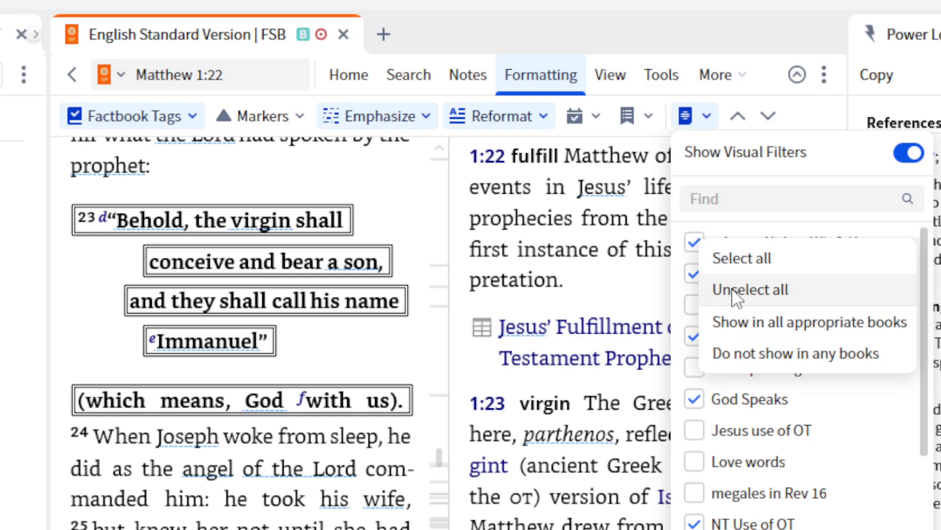
{"action": "left_click", "coordinate": [735, 290]}
{"action": "scroll", "coordinate": [738, 363], "scroll_direction": "down", "scroll_amount": 2}
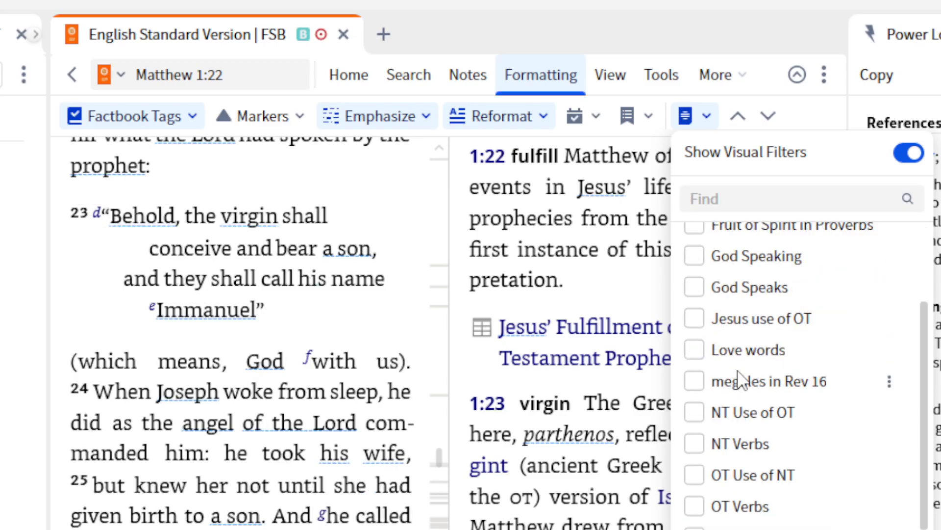
{"action": "scroll", "coordinate": [731, 360], "scroll_direction": "down", "scroll_amount": 1}
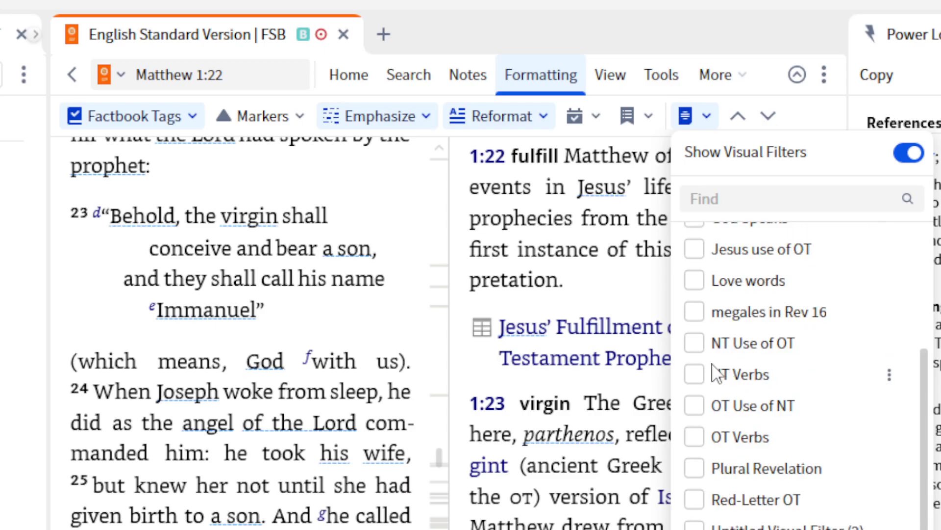
{"action": "left_click", "coordinate": [694, 344]}
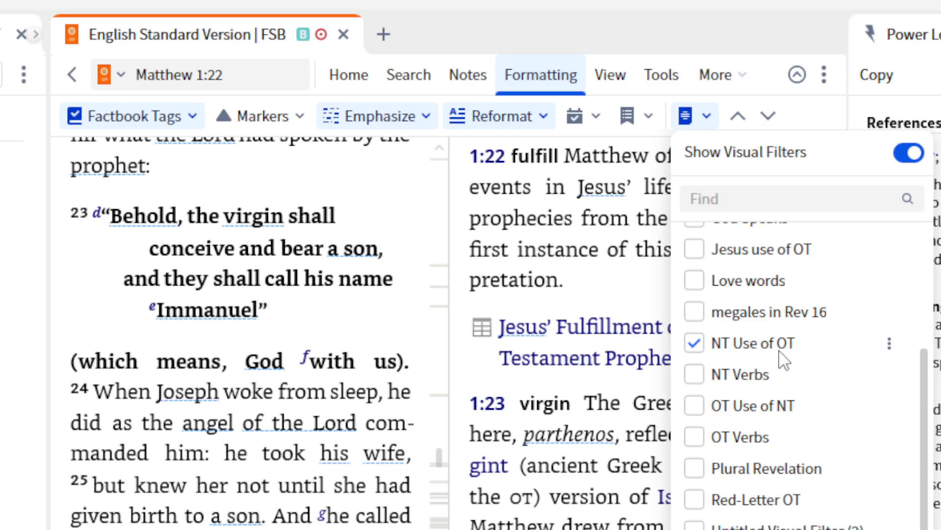
Enable the Red-Letter OT visual filter alongside NT Use of OT.
{"action": "scroll", "coordinate": [788, 363], "scroll_direction": "up", "scroll_amount": 3}
{"action": "scroll", "coordinate": [792, 365], "scroll_direction": "down", "scroll_amount": 3}
{"action": "scroll", "coordinate": [794, 370], "scroll_direction": "up", "scroll_amount": 3}
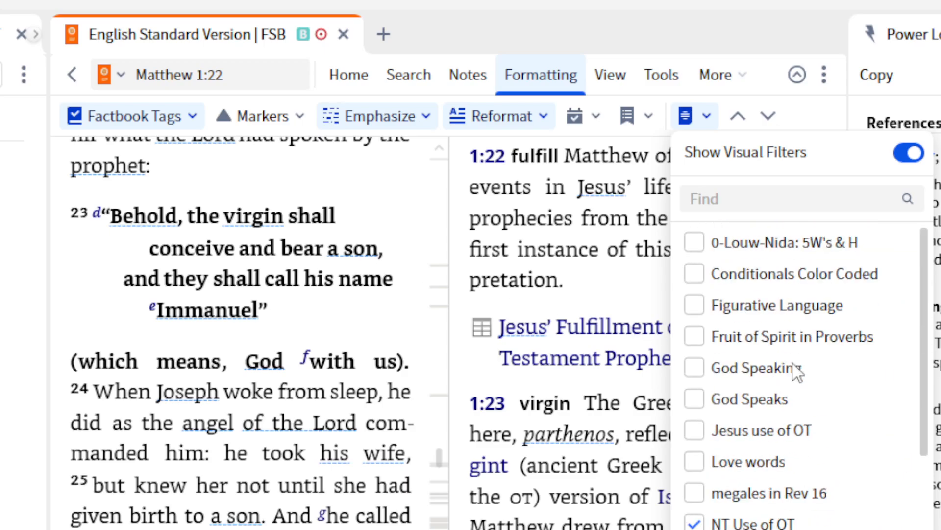
{"action": "scroll", "coordinate": [796, 371], "scroll_direction": "down", "scroll_amount": 3}
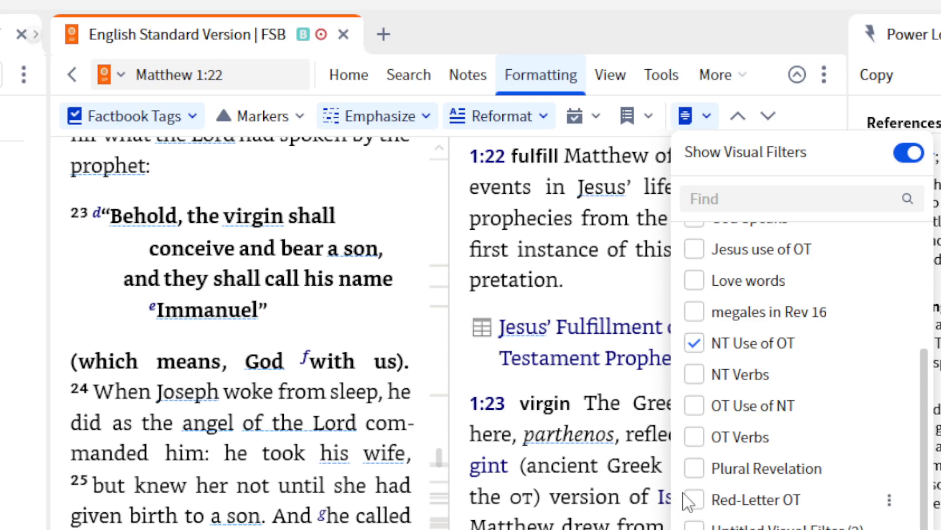
{"action": "left_click", "coordinate": [701, 502]}
{"action": "scroll", "coordinate": [742, 404], "scroll_direction": "up", "scroll_amount": 3}
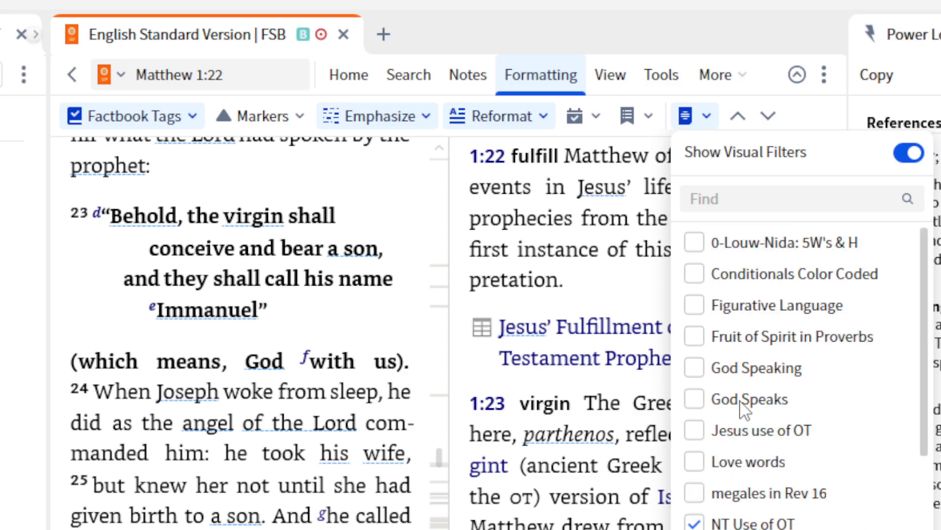
{"action": "scroll", "coordinate": [740, 403], "scroll_direction": "down", "scroll_amount": 3}
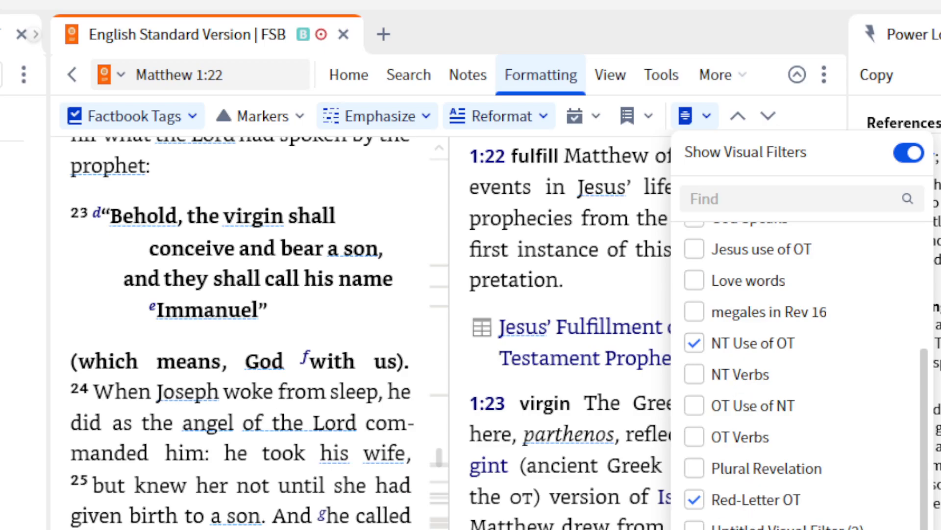
Add the quotation and citation query targeting Matthew-Revelation to the NT Use of OT filter with Blue Underline formatting.
{"action": "left_click", "coordinate": [2, 213]}
{"action": "left_click", "coordinate": [1, 213]}
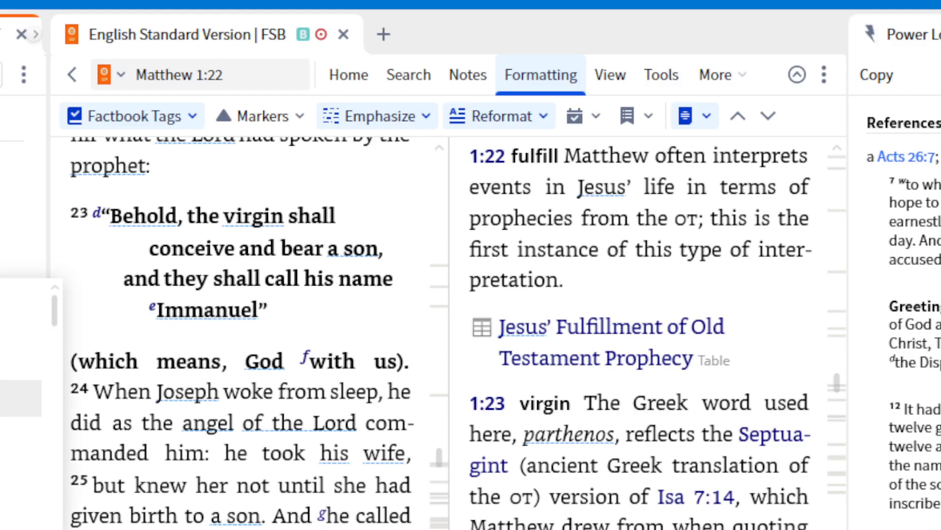
{"action": "scroll", "coordinate": [21, 404], "scroll_direction": "down", "scroll_amount": 3}
{"action": "scroll", "coordinate": [21, 404], "scroll_direction": "down", "scroll_amount": 3}
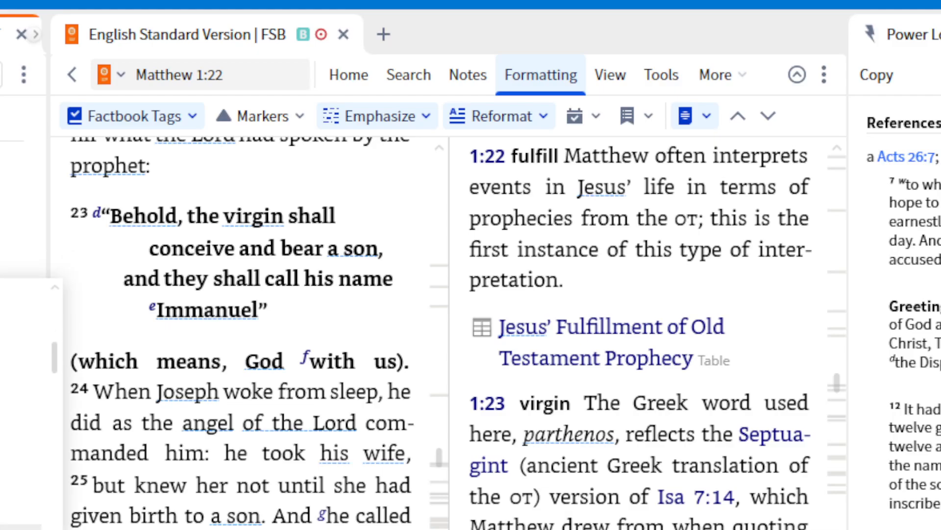
{"action": "scroll", "coordinate": [2, 461], "scroll_direction": "up", "scroll_amount": 3}
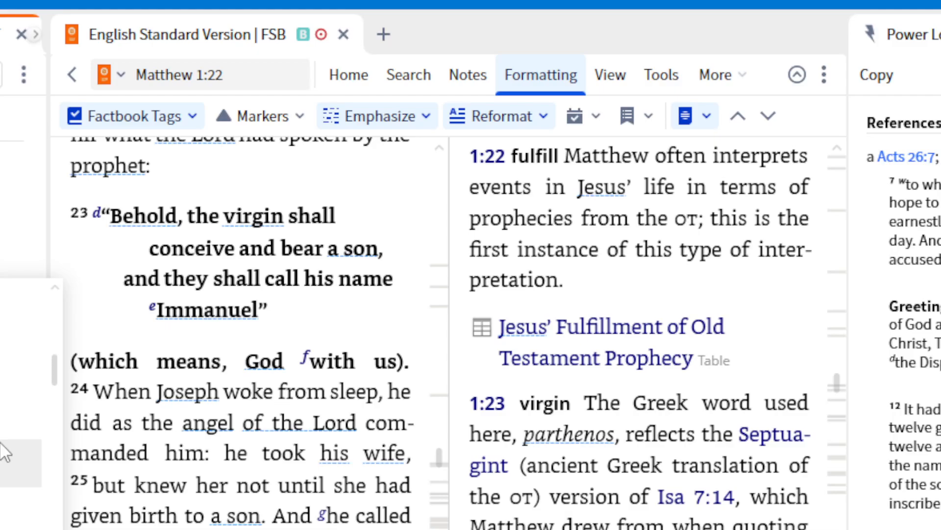
{"action": "left_click", "coordinate": [1, 360]}
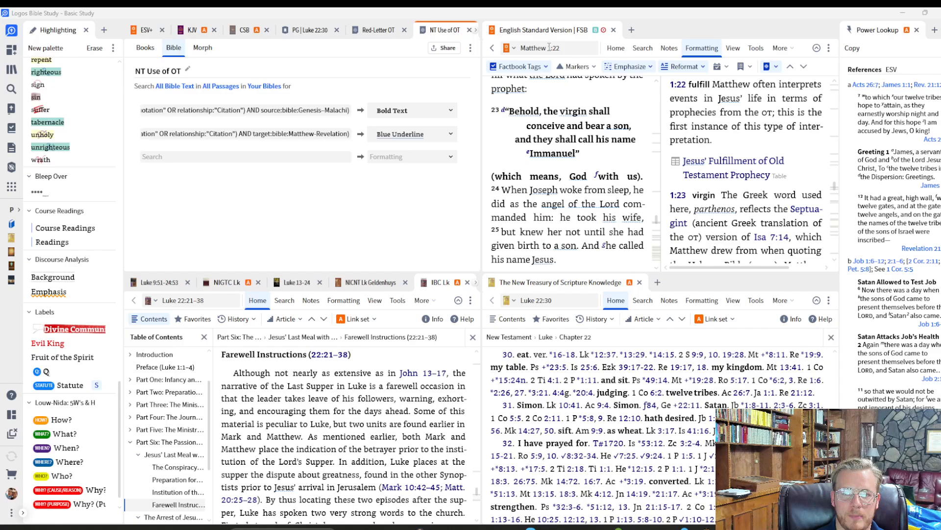
Go to Genesis 3 in the English Standard Version and examine the formatting of divine speech through Genesis 6.
{"action": "left_click", "coordinate": [549, 47]}
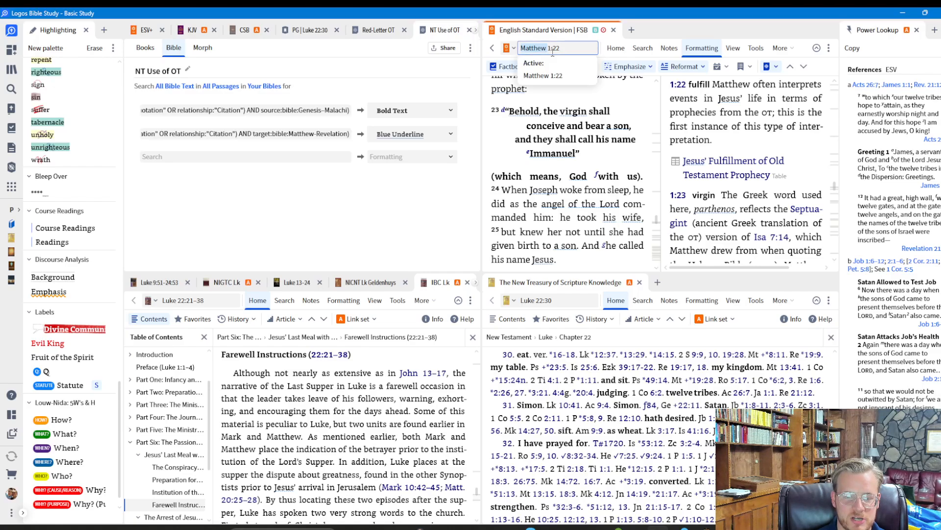
{"action": "key", "text": "ctrl+a"}
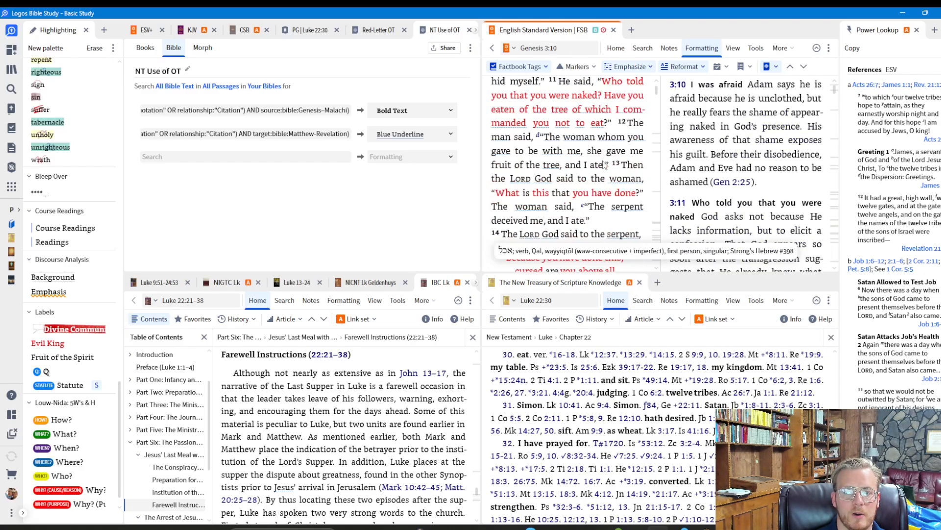
{"action": "scroll", "coordinate": [606, 166], "scroll_direction": "down", "scroll_amount": 10}
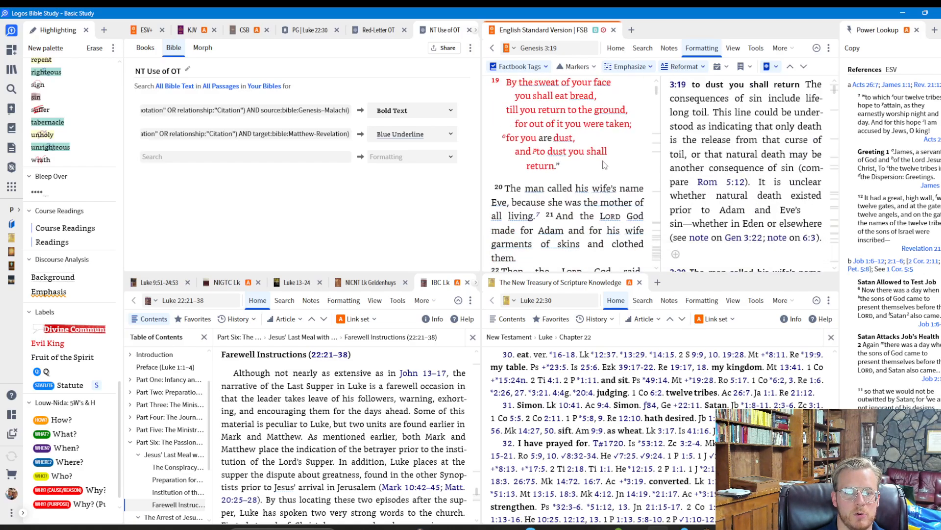
{"action": "scroll", "coordinate": [605, 166], "scroll_direction": "down", "scroll_amount": 3}
{"action": "scroll", "coordinate": [592, 183], "scroll_direction": "down", "scroll_amount": 15}
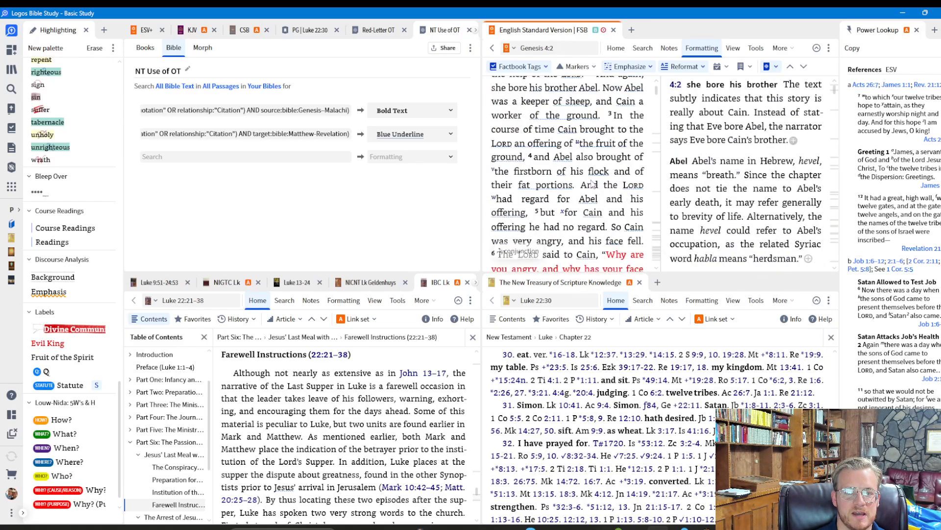
{"action": "scroll", "coordinate": [596, 171], "scroll_direction": "down", "scroll_amount": 15}
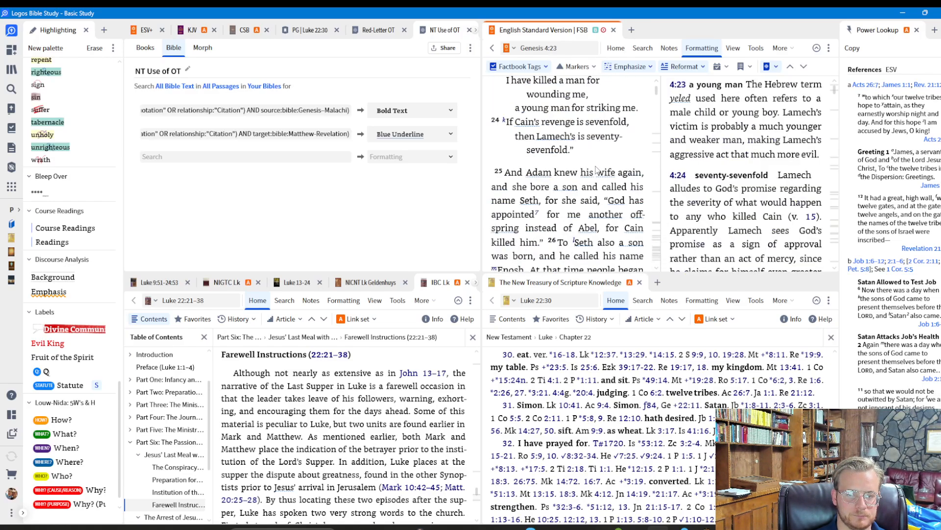
{"action": "scroll", "coordinate": [581, 158], "scroll_direction": "down", "scroll_amount": 15}
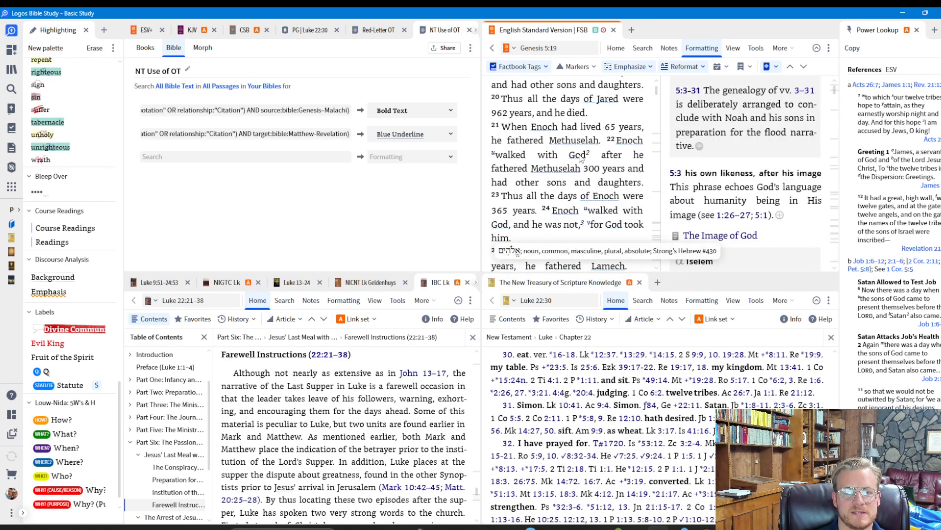
{"action": "scroll", "coordinate": [581, 158], "scroll_direction": "down", "scroll_amount": 10}
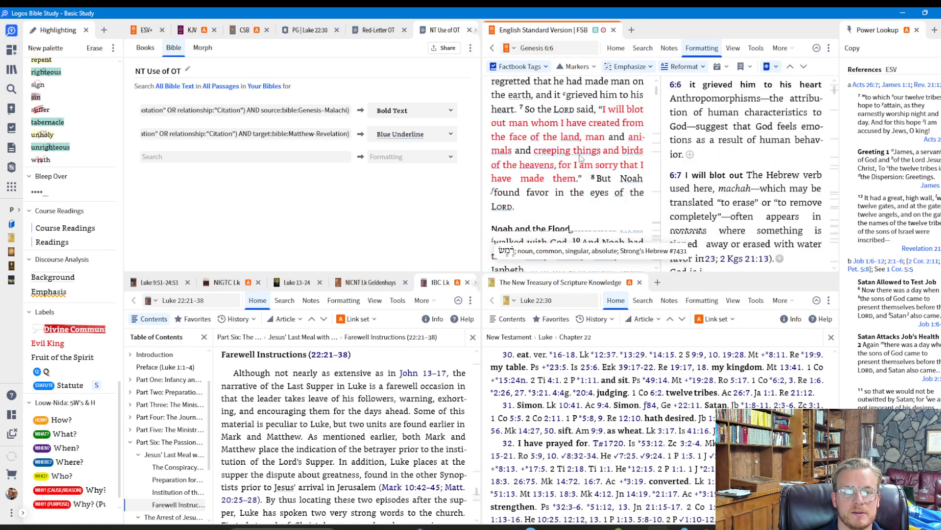
Search the English Standard Version with the filter's quotation and citation query targeting Matthew-Revelation, and close the search.
{"action": "triple_click", "coordinate": [294, 133]}
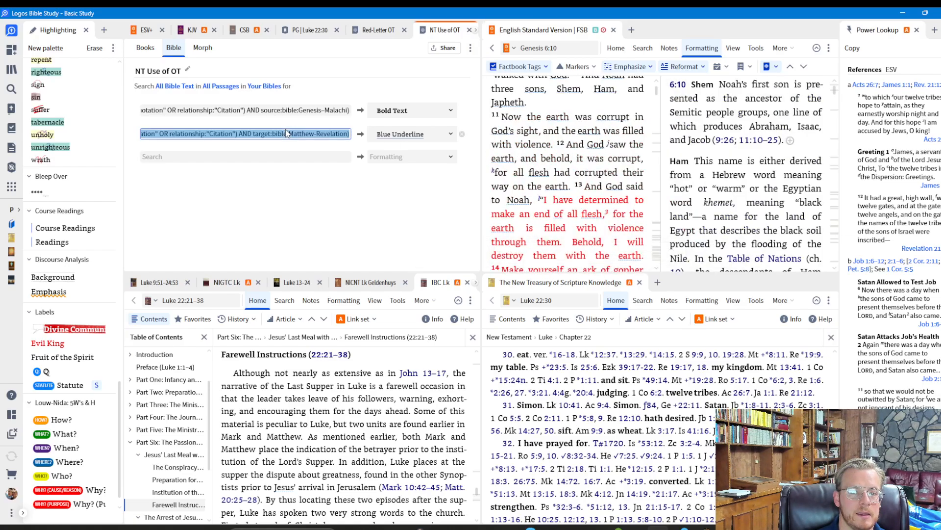
{"action": "right_click", "coordinate": [303, 146]}
{"action": "left_click", "coordinate": [307, 150]}
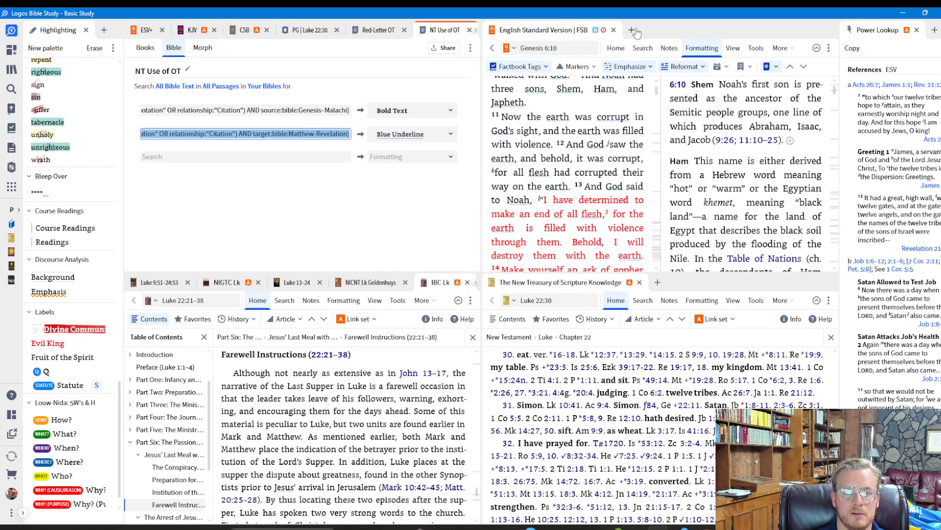
{"action": "left_click", "coordinate": [11, 90]}
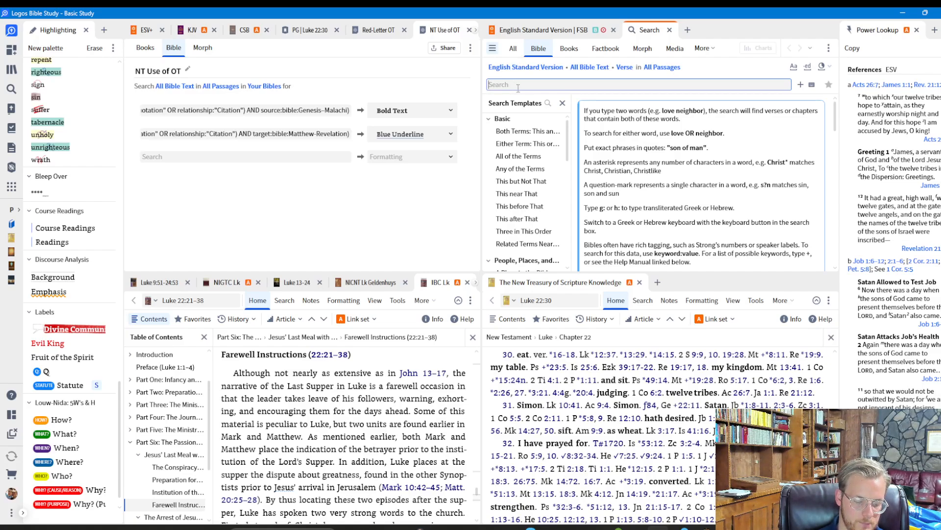
{"action": "type", "text": "intertext:((relationship:\"Quotation\" OR relationship:\"Citation\") AND target:bible:Matthew-Revelation)"}
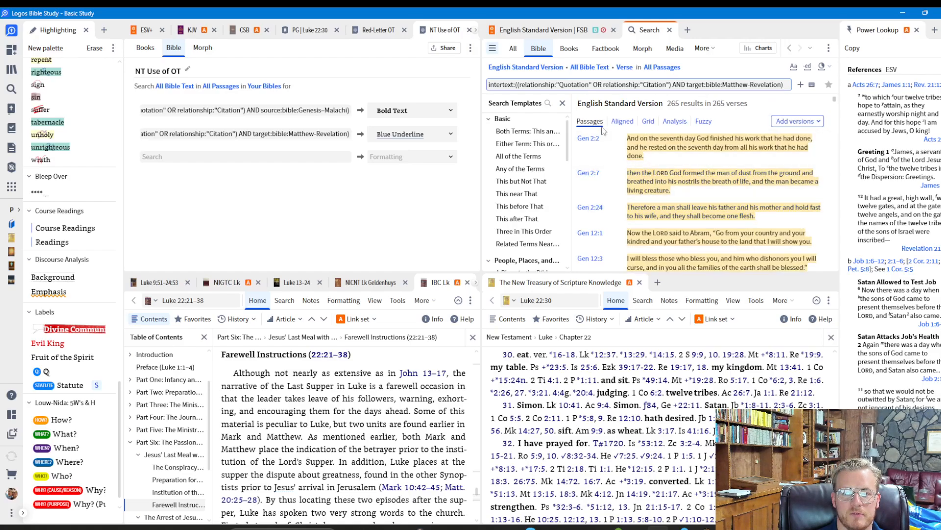
{"action": "left_click", "coordinate": [670, 32]}
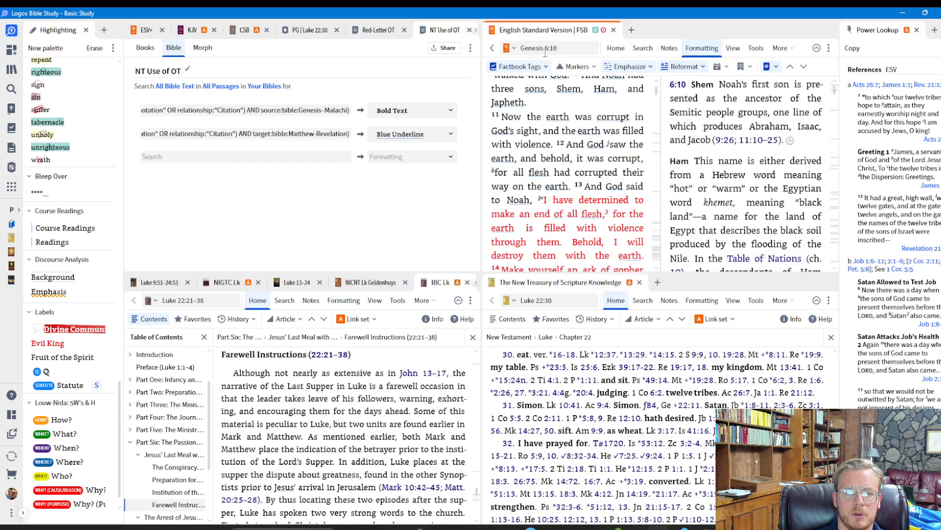
Go to Genesis 2:2 in the English Standard Version and examine how the quoted verse is formatted.
{"action": "left_click", "coordinate": [576, 48]}
{"action": "left_click", "coordinate": [578, 45]}
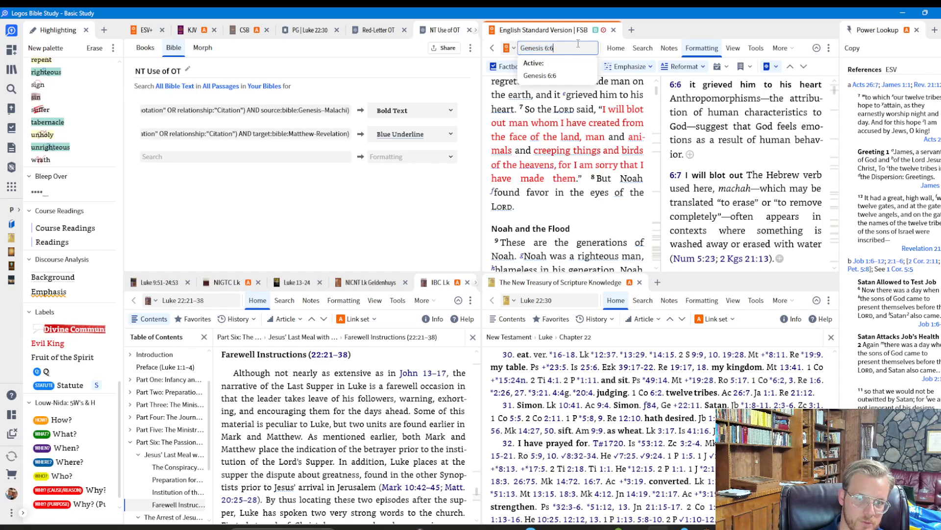
{"action": "key", "text": "BackSpace"}
{"action": "type", "text": "2:"}
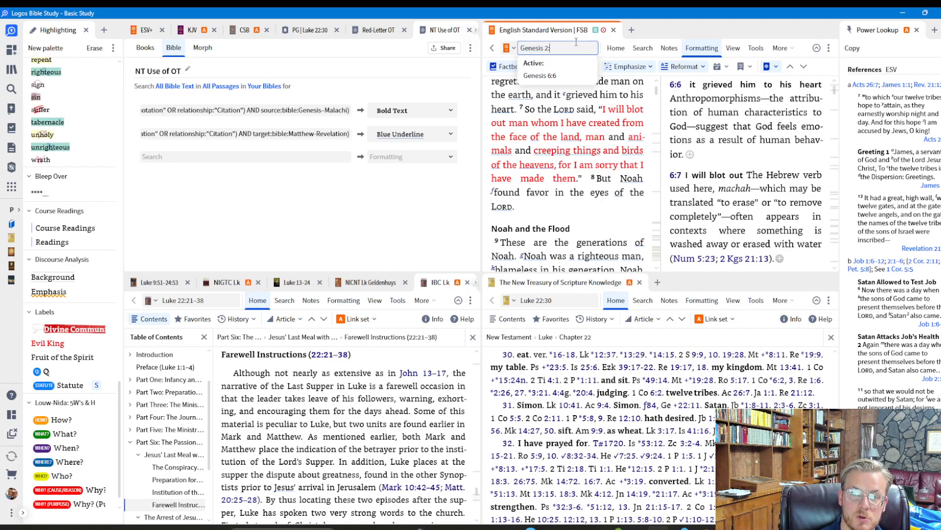
{"action": "type", "text": "2"}
{"action": "key", "text": "Return"}
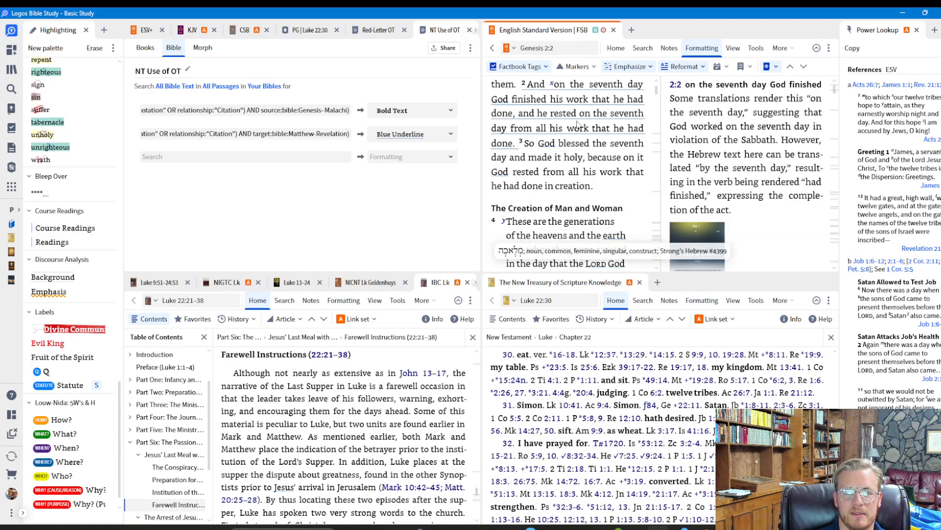
Try Newline Before And After formatting on the query targeting Matthew-Revelation.
{"action": "left_click", "coordinate": [436, 139]}
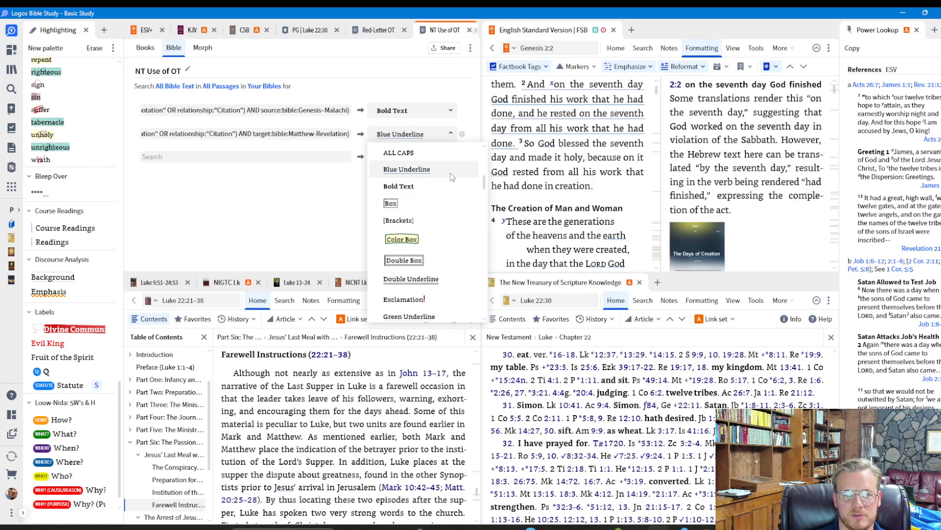
{"action": "scroll", "coordinate": [447, 211], "scroll_direction": "down", "scroll_amount": 5}
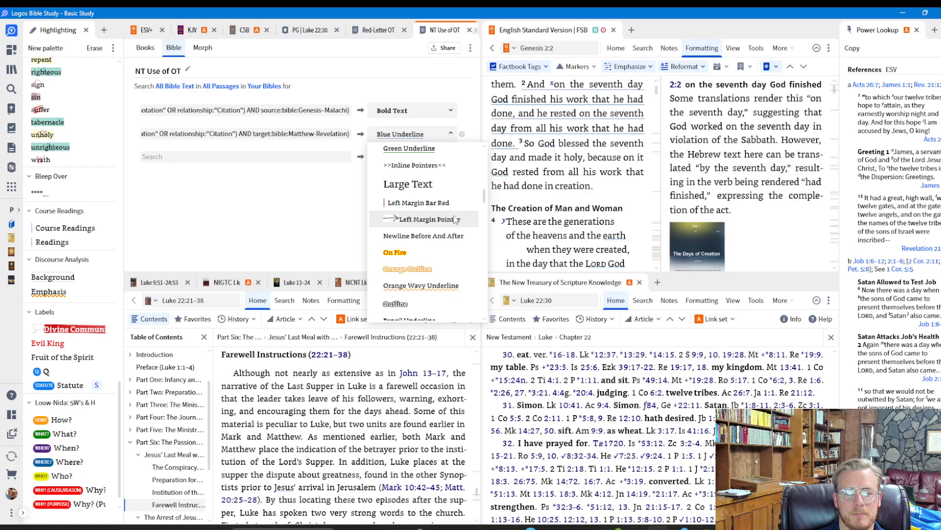
{"action": "scroll", "coordinate": [455, 219], "scroll_direction": "down", "scroll_amount": 1}
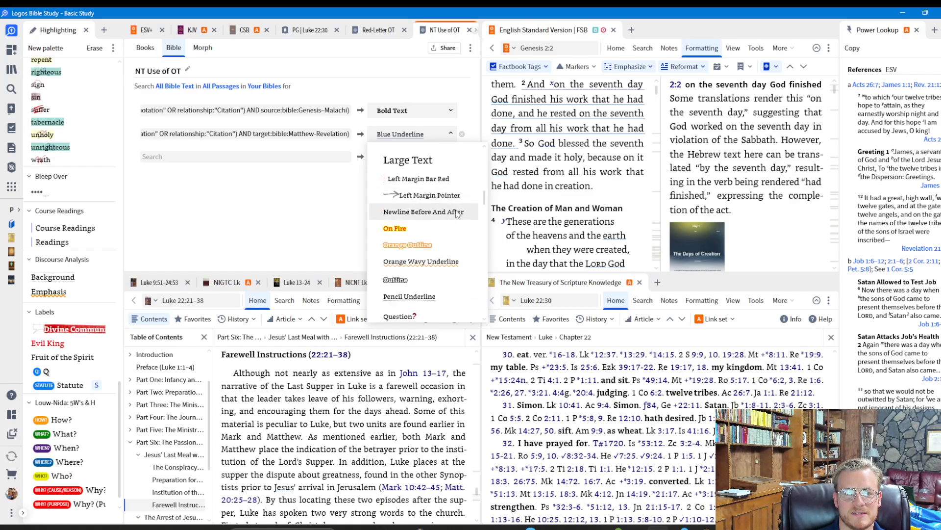
{"action": "left_click", "coordinate": [458, 213]}
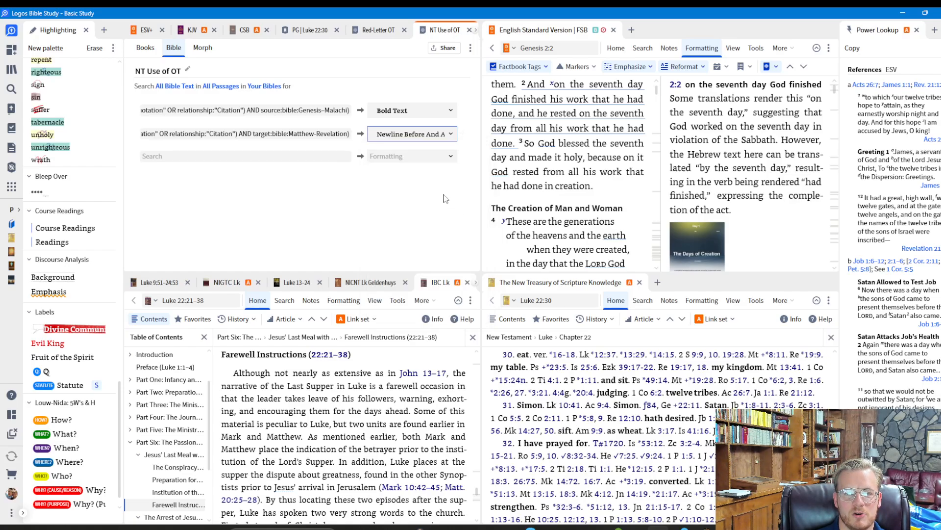
{"action": "left_click", "coordinate": [315, 157]}
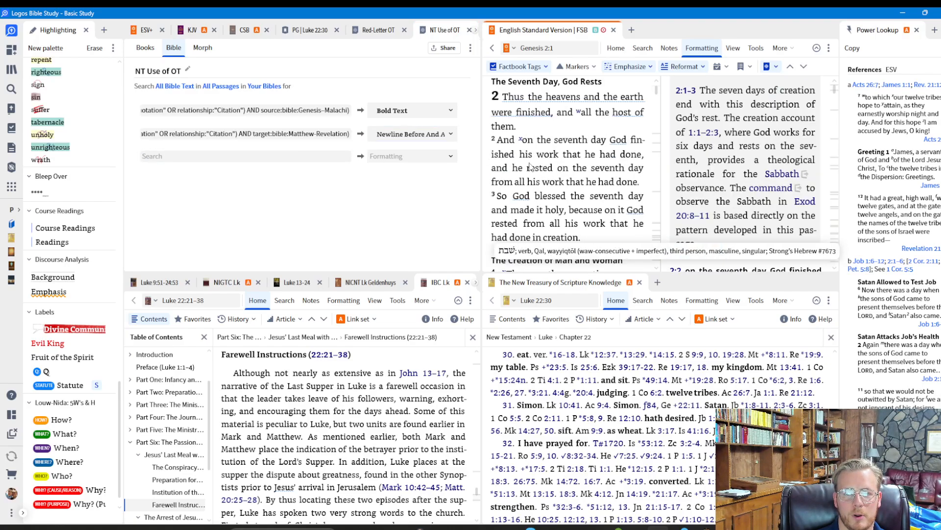
Set the formatting of the query targeting Matthew-Revelation to Yellow Glow.
{"action": "left_click", "coordinate": [397, 134]}
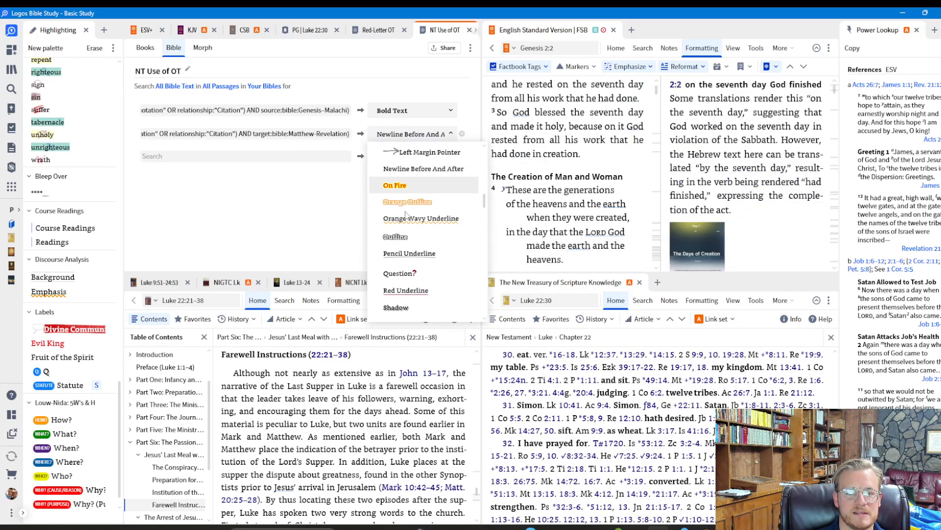
{"action": "scroll", "coordinate": [417, 216], "scroll_direction": "down", "scroll_amount": 1}
{"action": "scroll", "coordinate": [419, 233], "scroll_direction": "down", "scroll_amount": 2}
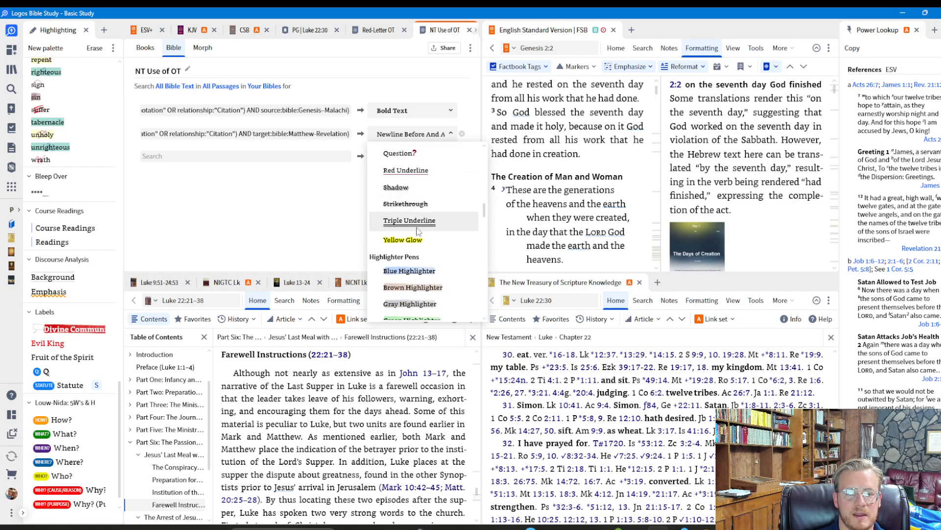
{"action": "left_click", "coordinate": [419, 238]}
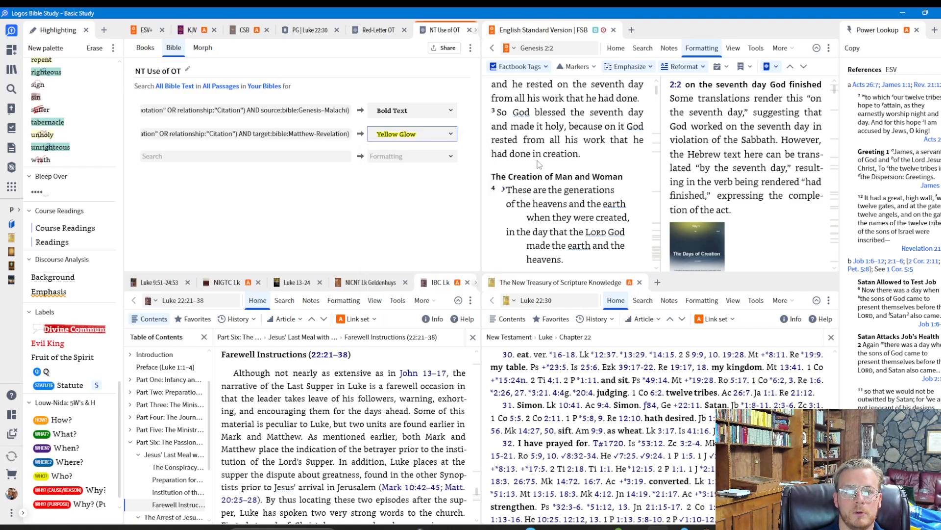